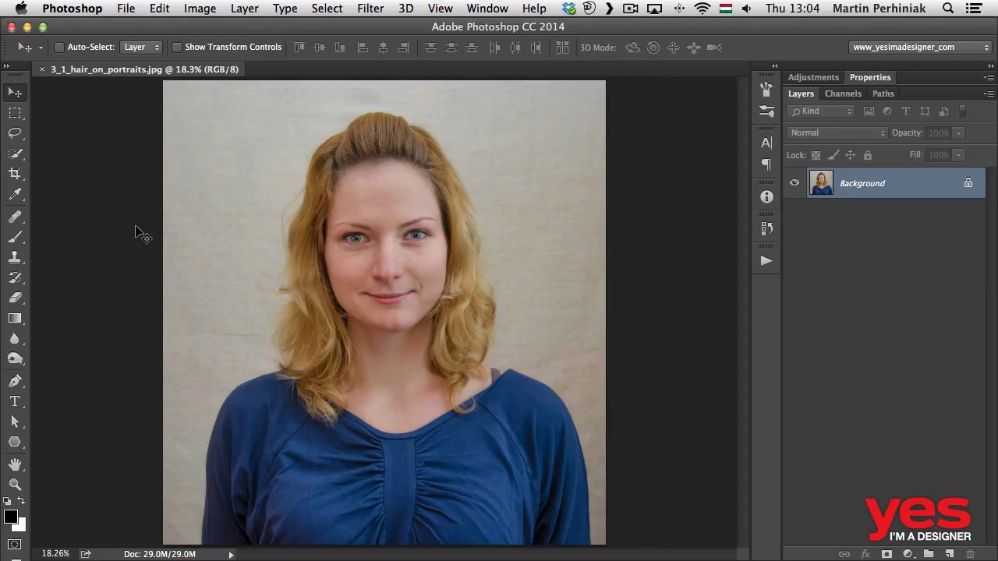
# Step: Paint a Quick Selection over the backdrop on both sides of the woman, excluding hair strands
pyautogui.press('w')
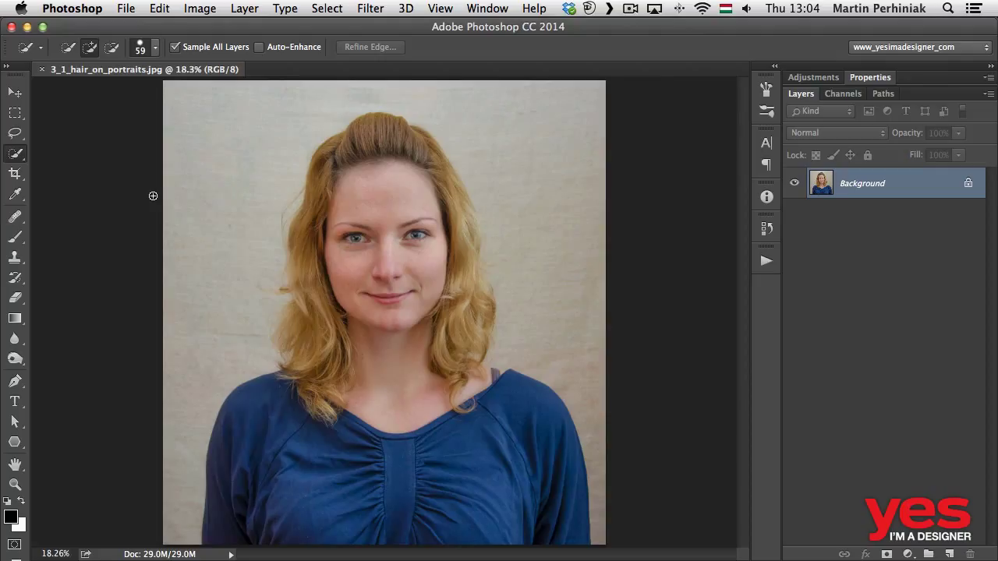
pyautogui.moveTo(223, 167); pyautogui.dragTo(198, 350)
pyautogui.moveTo(277, 107)
pyautogui.mouseDown()
pyautogui.moveTo(435, 104)
pyautogui.moveTo(541, 132)
pyautogui.moveTo(566, 383)
pyautogui.mouseUp()
pyautogui.moveTo(468, 304)
pyautogui.mouseDown()
pyautogui.moveTo(448, 265)
pyautogui.moveTo(447, 195)
pyautogui.moveTo(465, 248)
pyautogui.moveTo(466, 306)
pyautogui.moveTo(480, 325)
pyautogui.mouseUp()
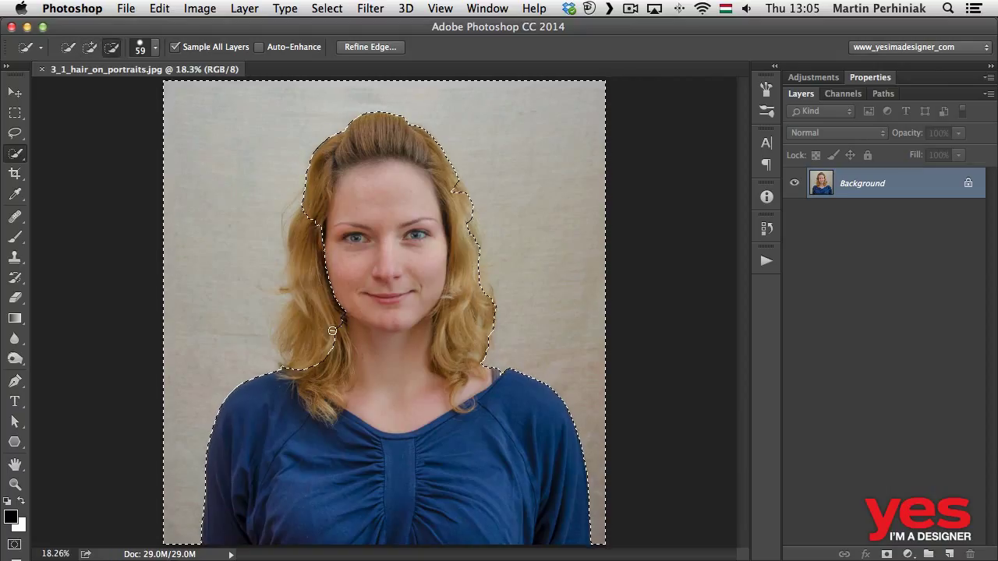
pyautogui.moveTo(334, 334)
pyautogui.mouseDown()
pyautogui.moveTo(325, 300)
pyautogui.moveTo(307, 360)
pyautogui.moveTo(301, 321)
pyautogui.moveTo(286, 336)
pyautogui.moveTo(312, 290)
pyautogui.moveTo(309, 250)
pyautogui.moveTo(297, 279)
pyautogui.moveTo(312, 210)
pyautogui.mouseUp()
# Step: Subtract the area near the shoulder strap from the selection and zoom back out
pyautogui.press('alt')
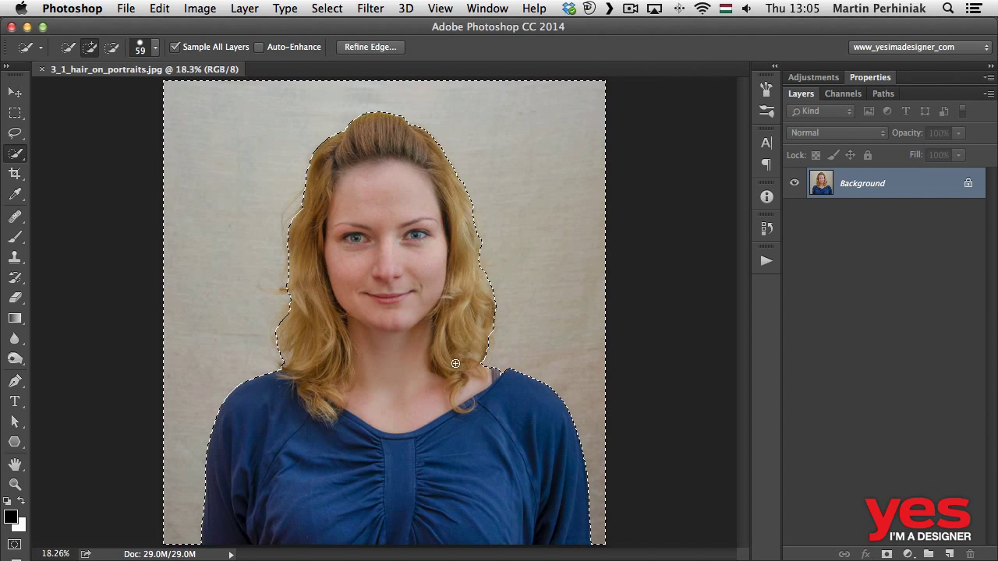
pyautogui.press('alt')
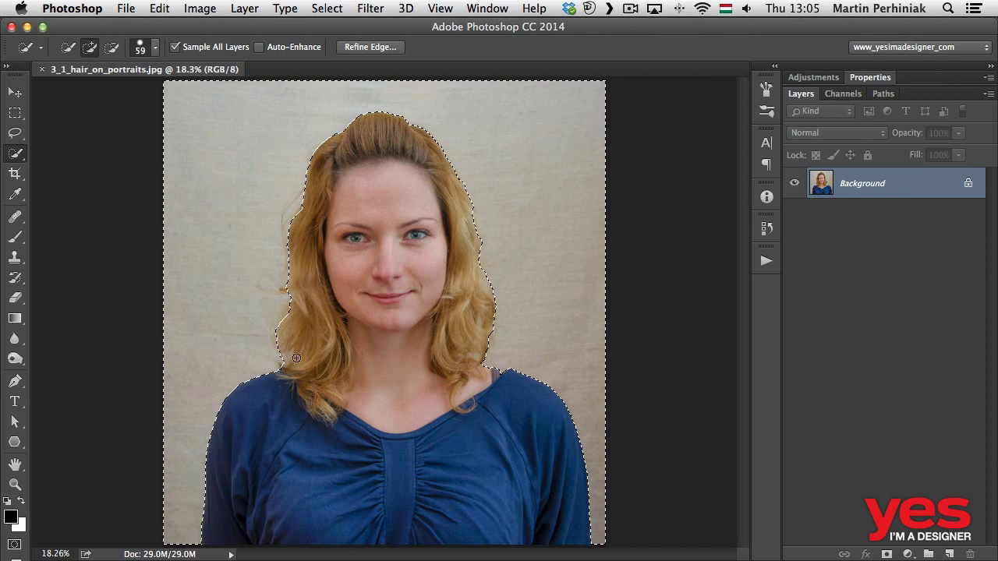
pyautogui.press('alt')
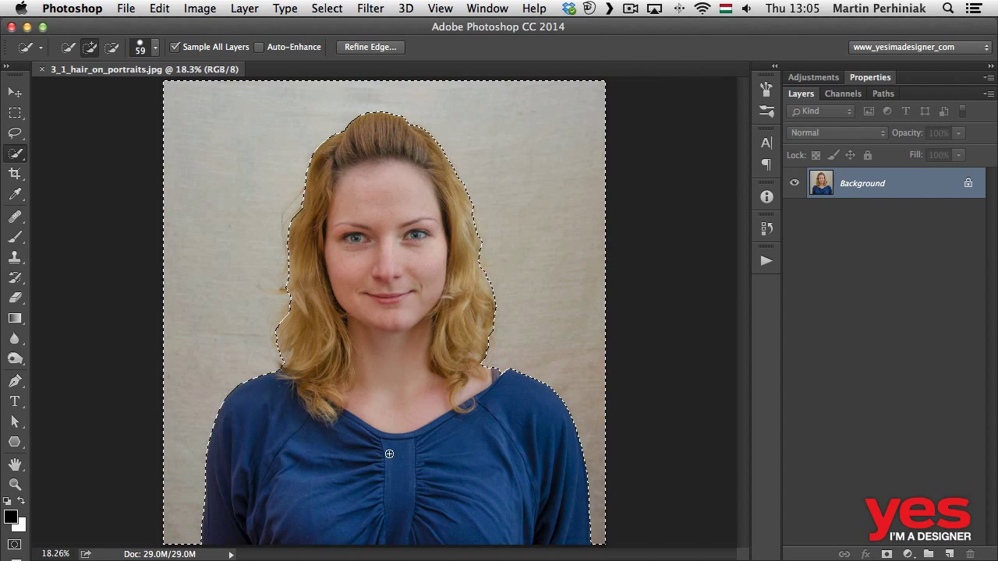
pyautogui.scroll(5, 487, 410)
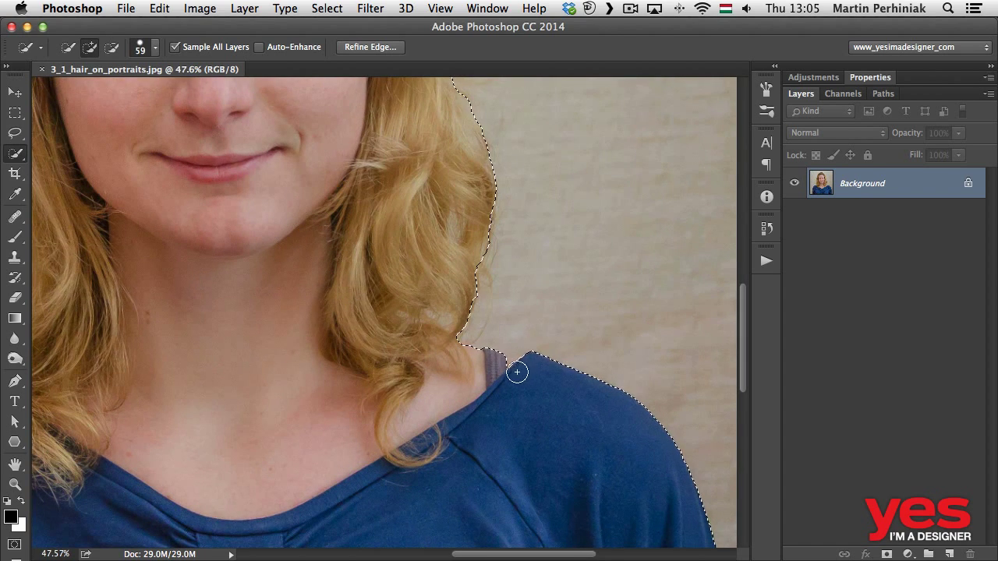
pyautogui.press('alt')
pyautogui.moveTo(528, 376); pyautogui.dragTo(500, 373)
pyautogui.scroll(-5, 396, 393)
pyautogui.scroll(-1, 330, 407)
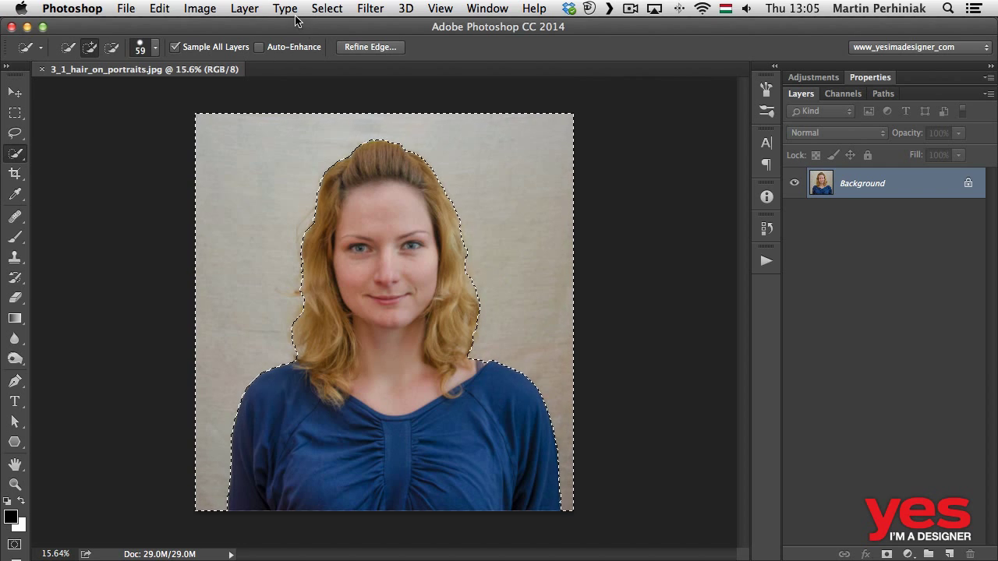
# Step: Invert the selection and add a layer mask so only the woman shows on Layer 0
pyautogui.click(336, 9)
pyautogui.click(350, 69)
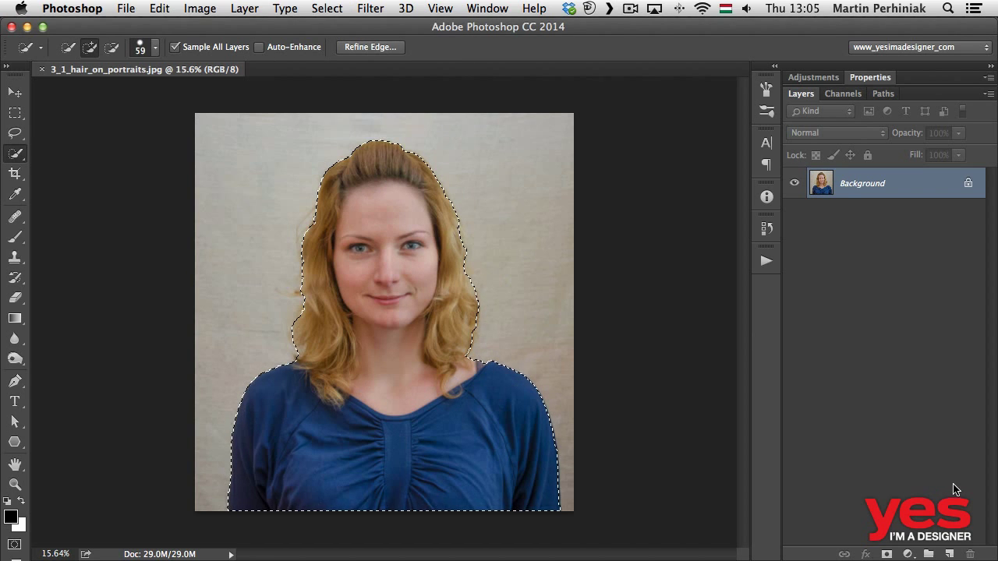
pyautogui.click(888, 553)
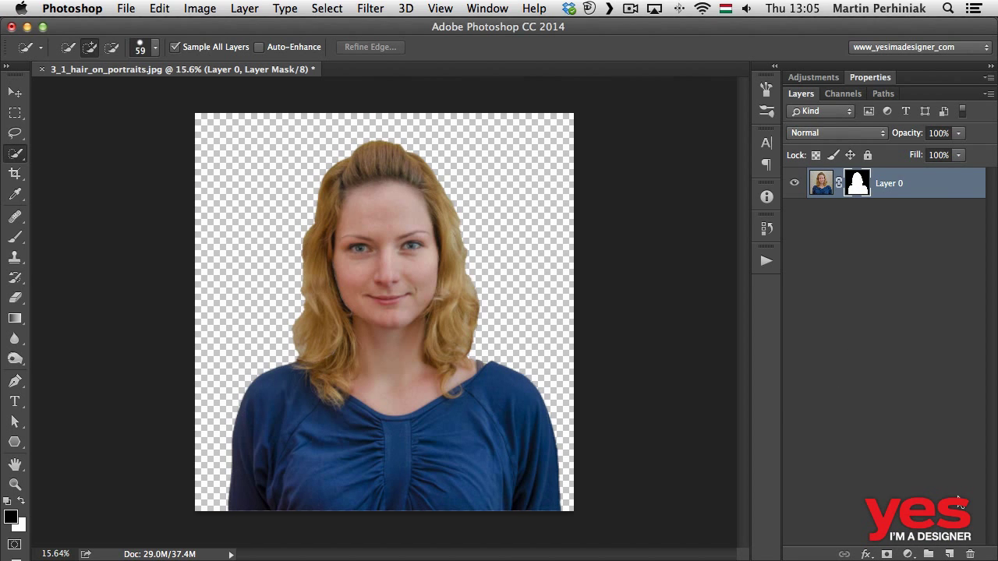
# Step: Fill a new Layer 1 beneath the woman with bright cyan
pyautogui.keyDown('super'); pyautogui.click(949, 554); pyautogui.keyUp('super')
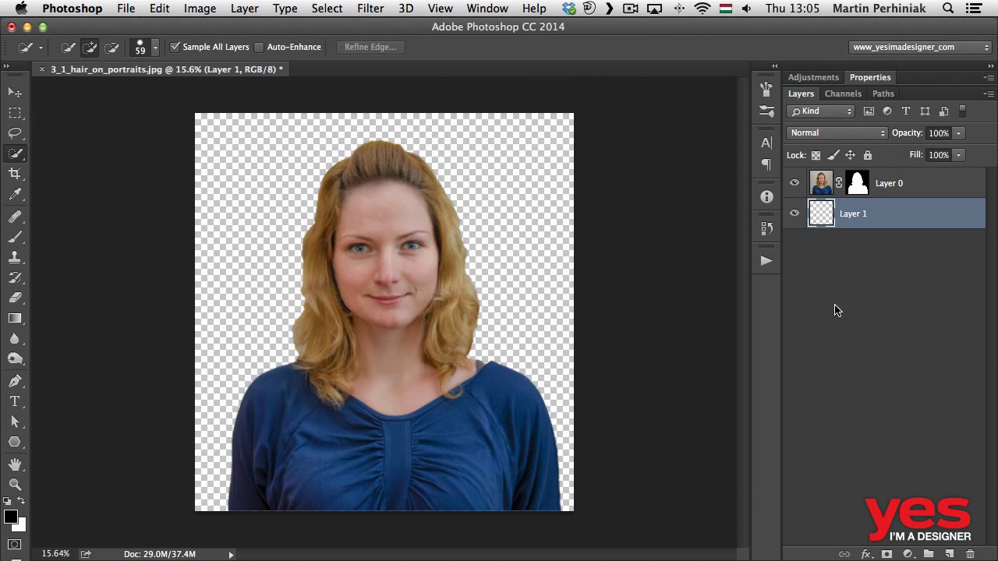
pyautogui.click(11, 517)
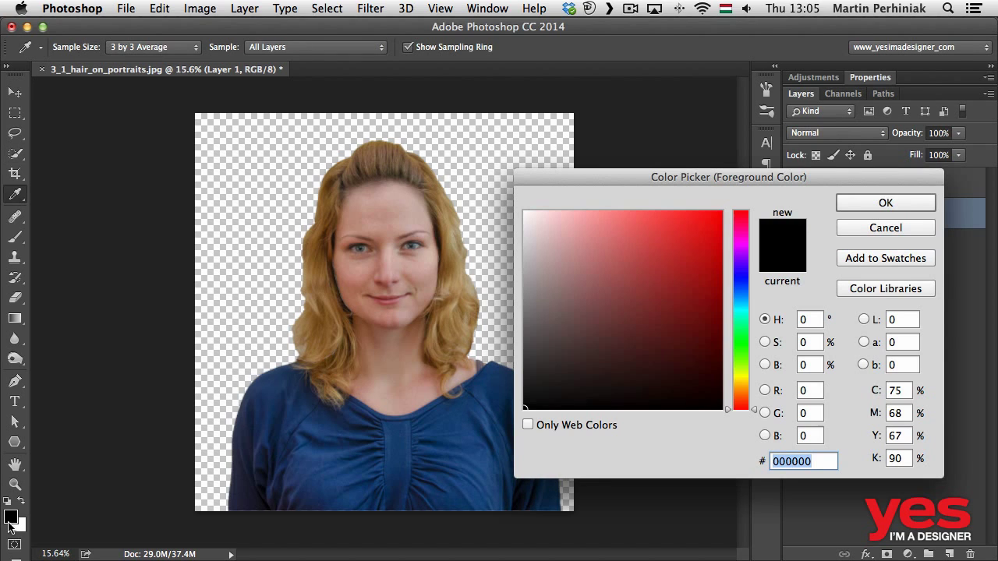
pyautogui.click(747, 310)
pyautogui.click(676, 222)
pyautogui.click(924, 202)
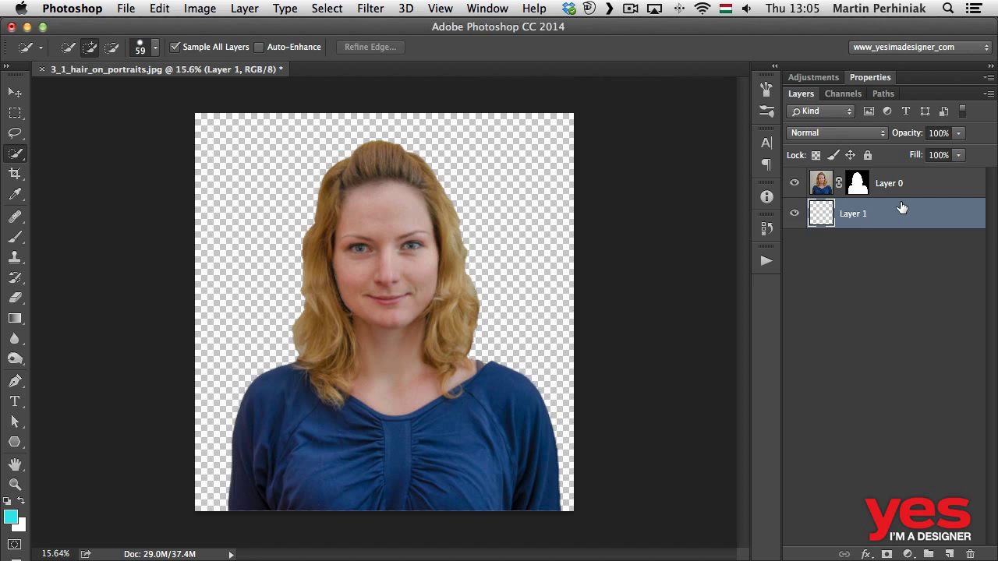
pyautogui.hotkey('alt', 'BackSpace')
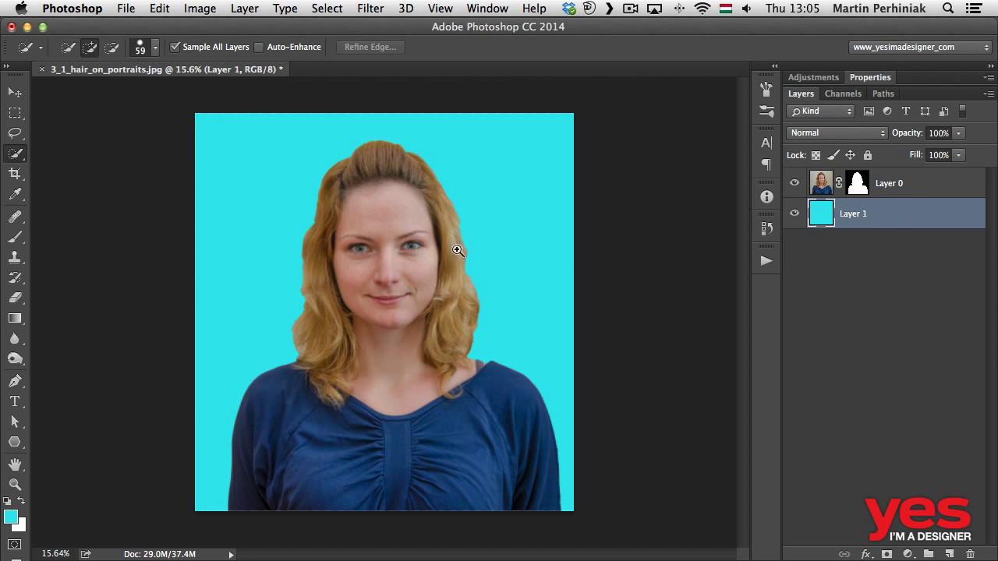
pyautogui.moveTo(399, 244)
pyautogui.mouseDown()
pyautogui.moveTo(433, 243)
pyautogui.moveTo(460, 262)
pyautogui.moveTo(439, 267)
pyautogui.mouseUp()
pyautogui.press('v')
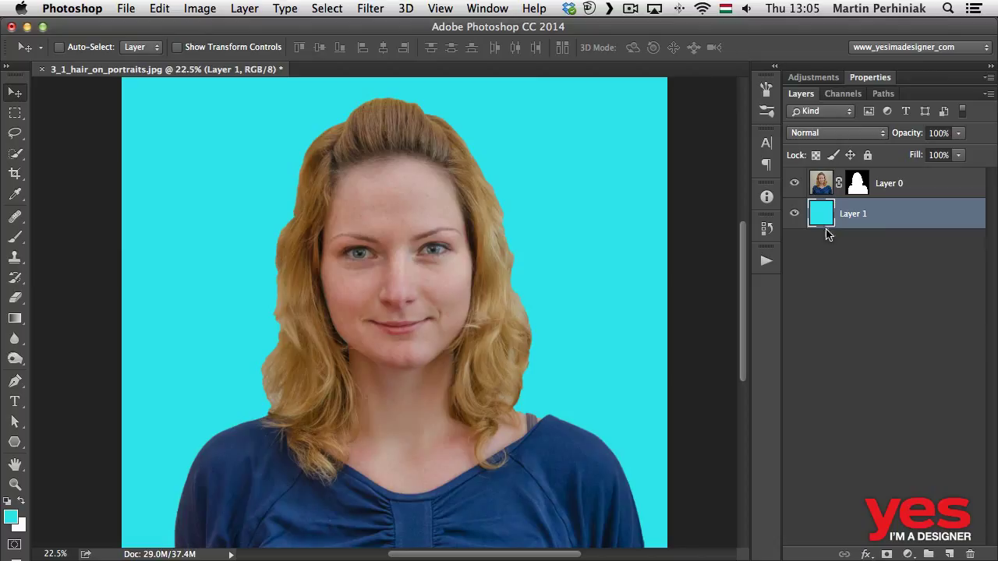
# Step: Open Mask Edge refinement on Layer 0's mask with Smart Radius on and Radius 72.4 px
pyautogui.click(857, 185)
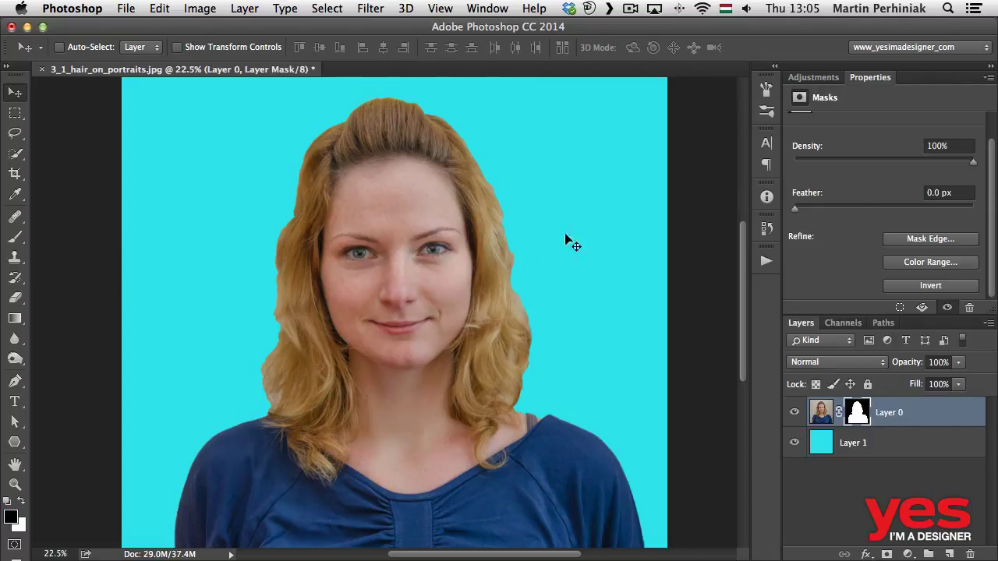
pyautogui.click(918, 241)
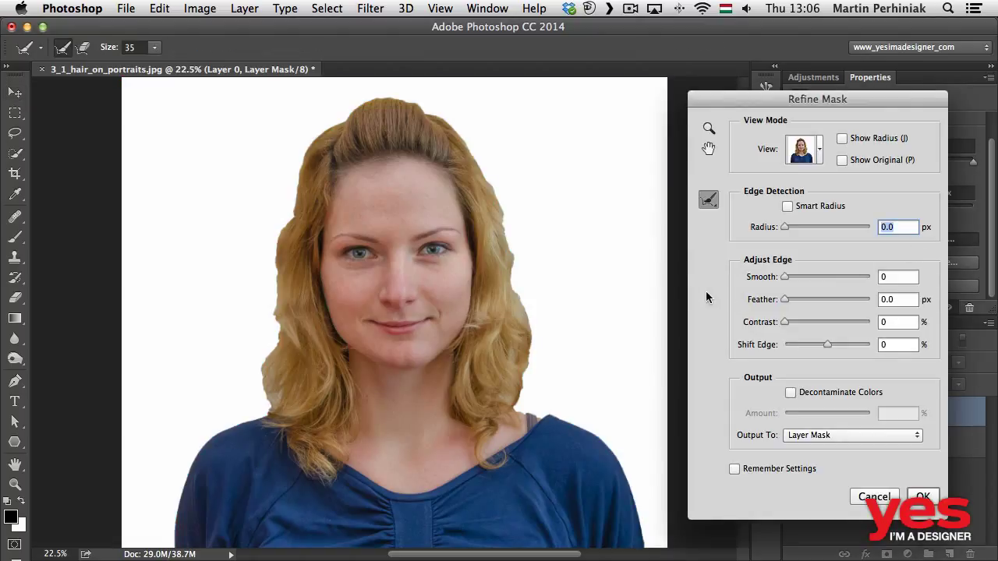
pyautogui.click(789, 208)
pyautogui.click(807, 227)
pyautogui.moveTo(806, 227); pyautogui.dragTo(837, 228)
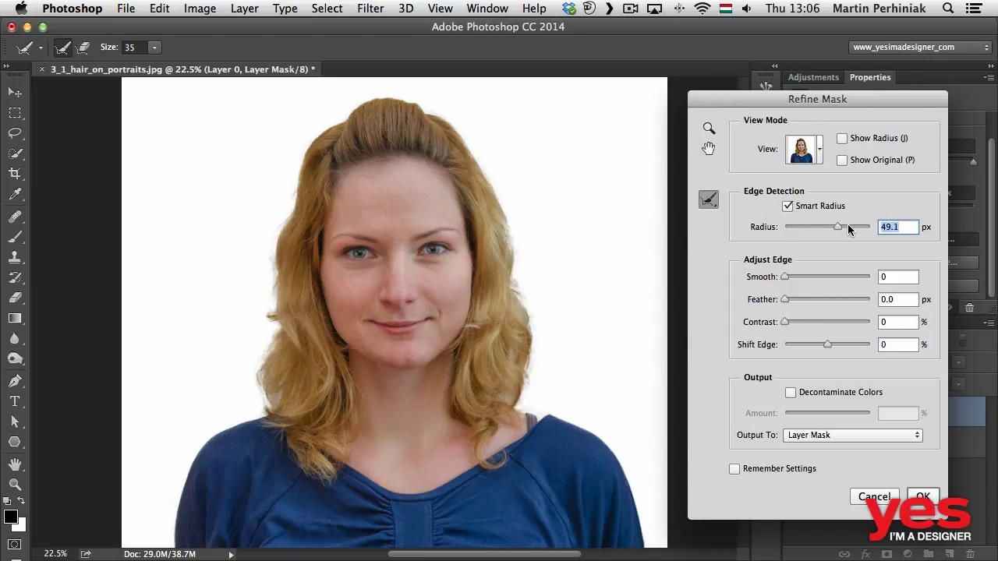
pyautogui.click(848, 226)
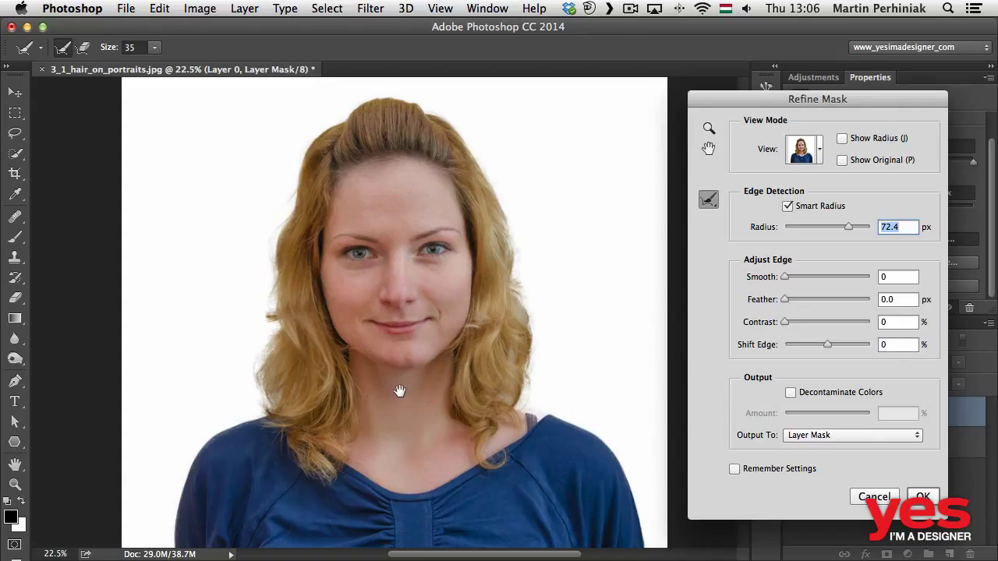
# Step: Toggle Show Original on and off to compare against the unrefined mask
pyautogui.click(852, 161)
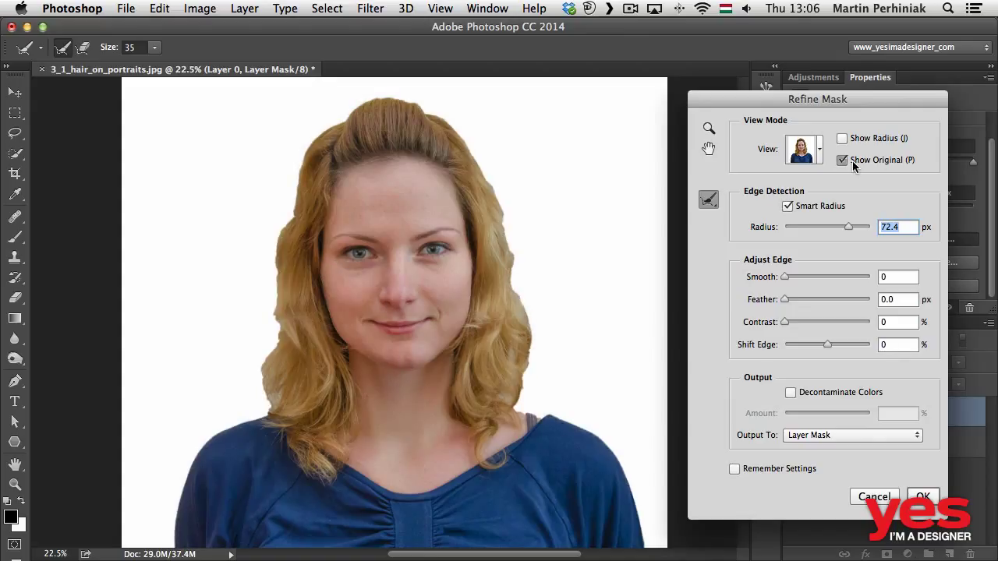
pyautogui.click(852, 161)
pyautogui.click(852, 160)
pyautogui.click(852, 160)
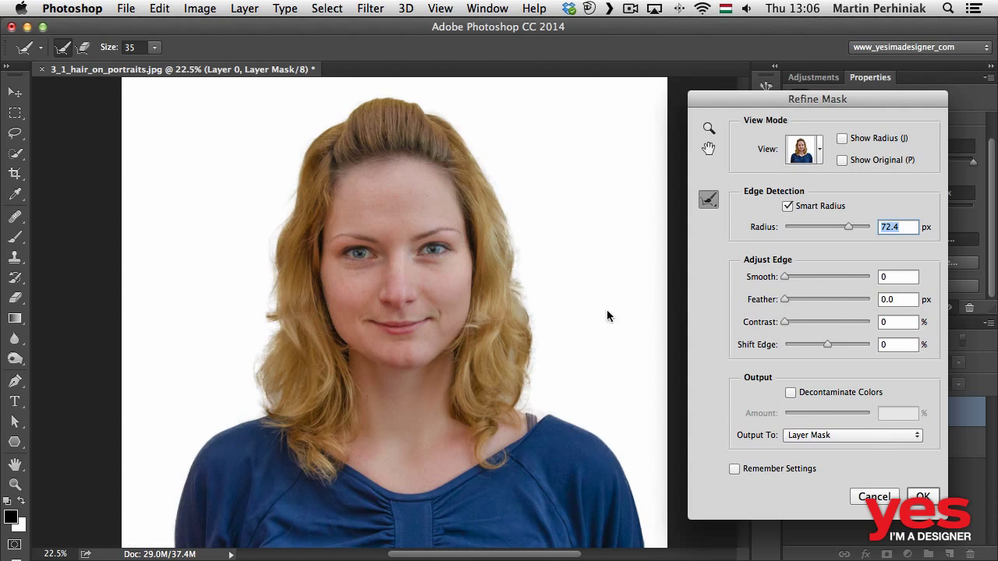
pyautogui.scroll(-5, 541, 312)
pyautogui.moveTo(558, 211); pyautogui.dragTo(646, 207)
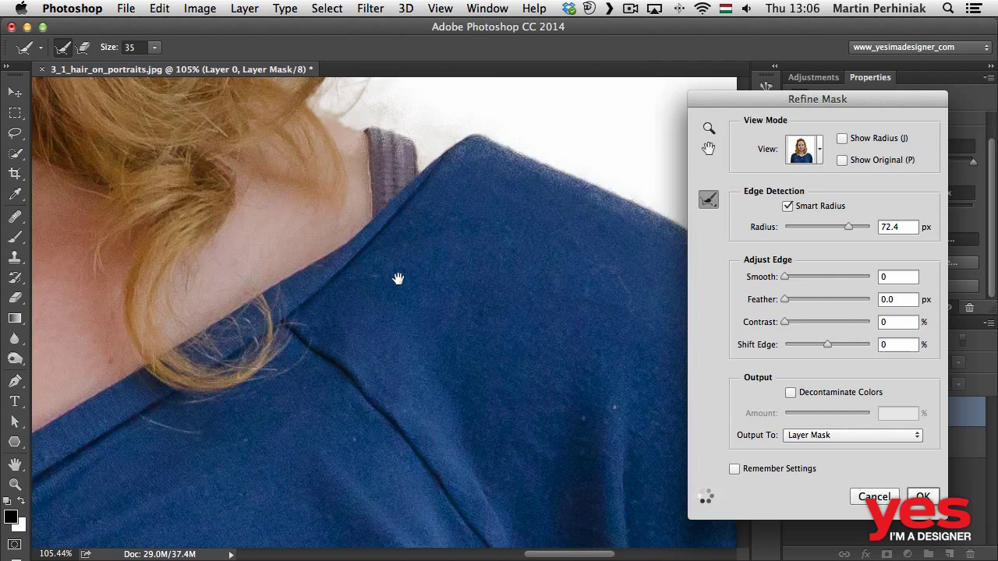
pyautogui.scroll(4, 397, 278)
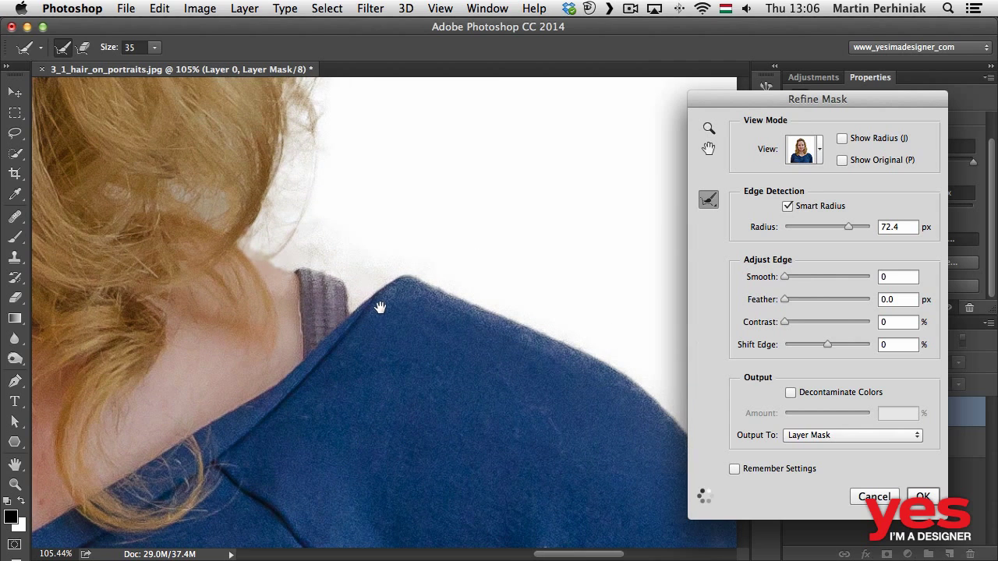
pyautogui.click(854, 160)
pyautogui.click(852, 161)
pyautogui.click(842, 160)
pyautogui.moveTo(459, 297); pyautogui.dragTo(407, 245)
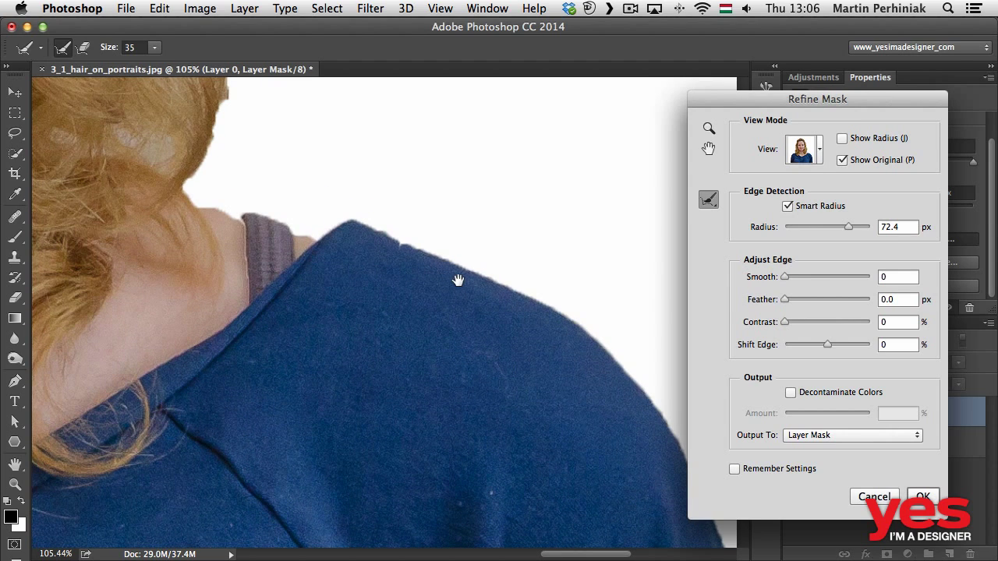
pyautogui.click(842, 161)
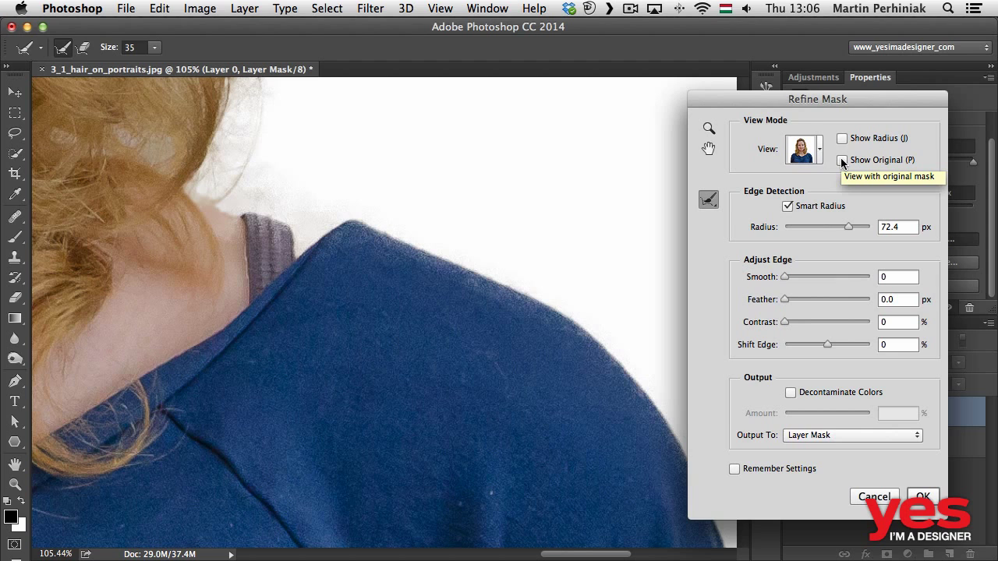
pyautogui.click(842, 160)
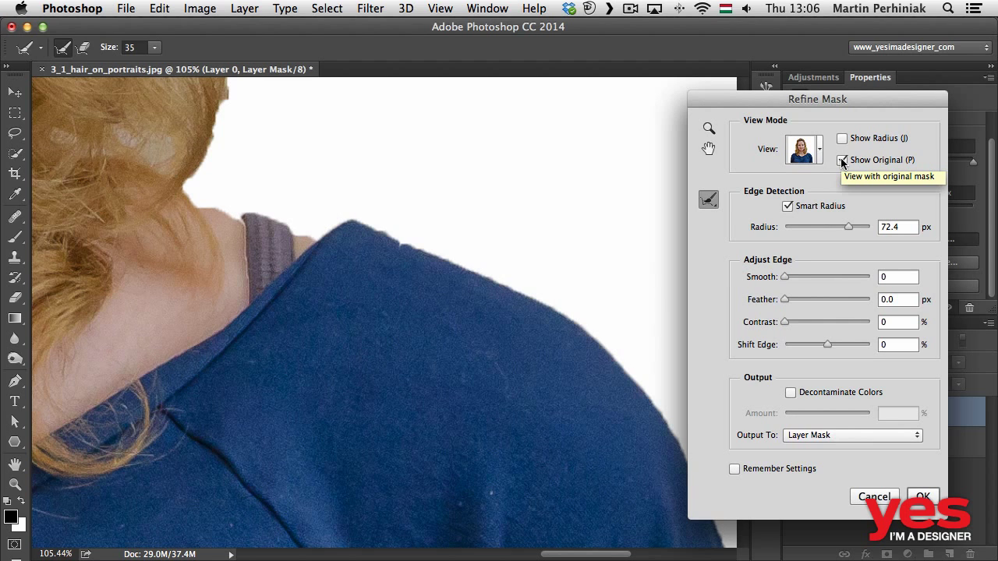
pyautogui.press('super+minus')
pyautogui.press('super+minus')
pyautogui.press('super+minus')
pyautogui.press('super+minus')
pyautogui.press('super+minus')
pyautogui.press('super+minus')
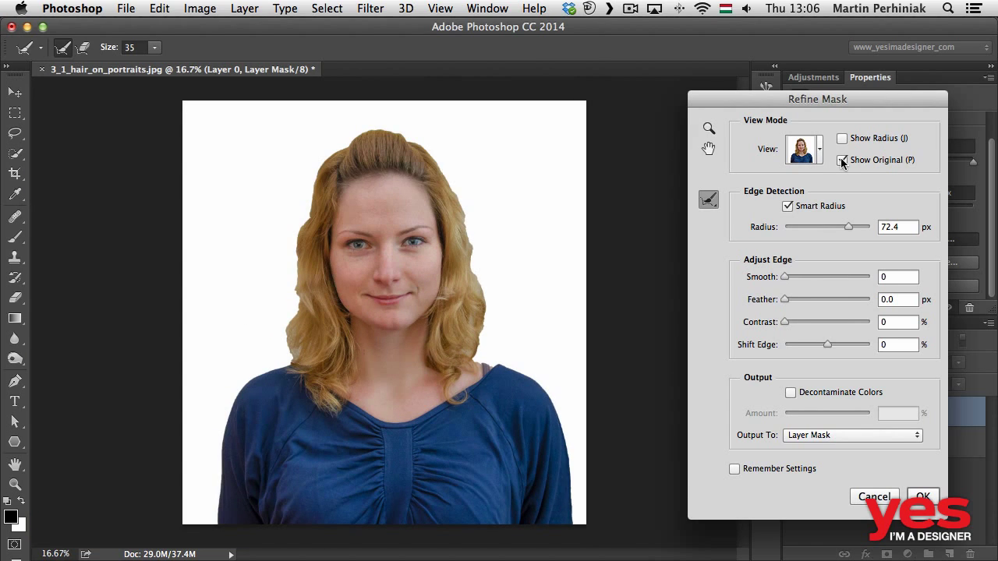
pyautogui.click(842, 162)
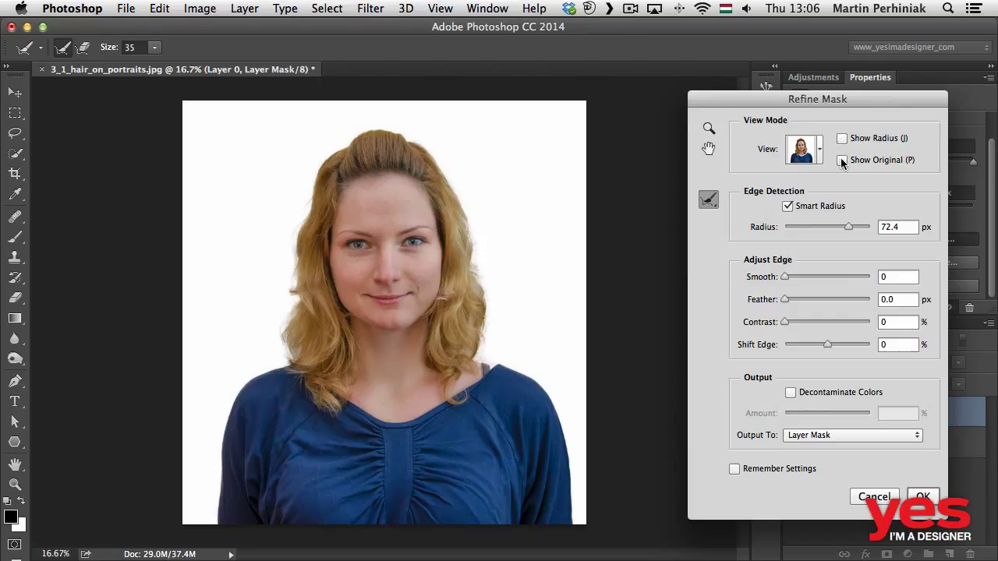
pyautogui.click(827, 441)
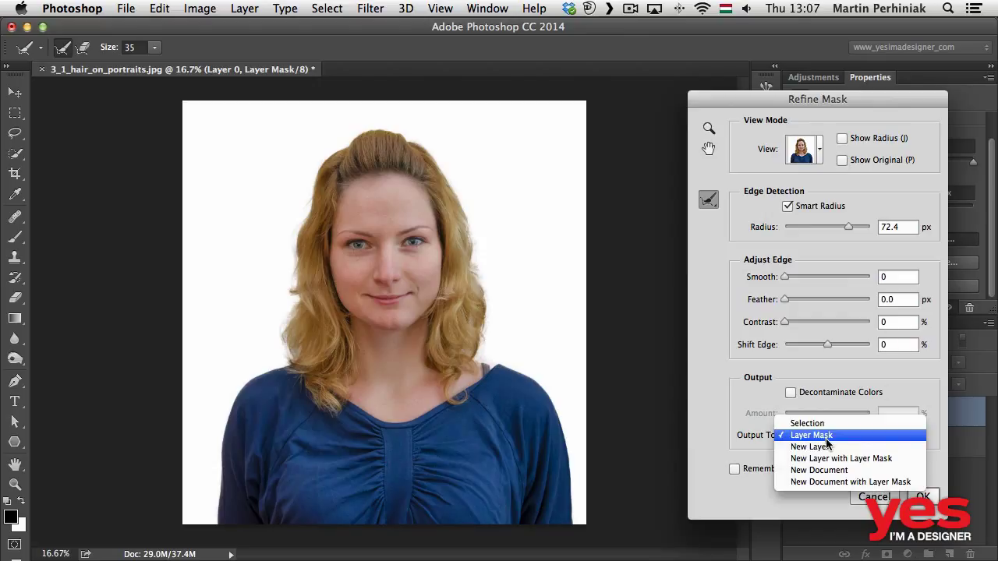
pyautogui.click(834, 463)
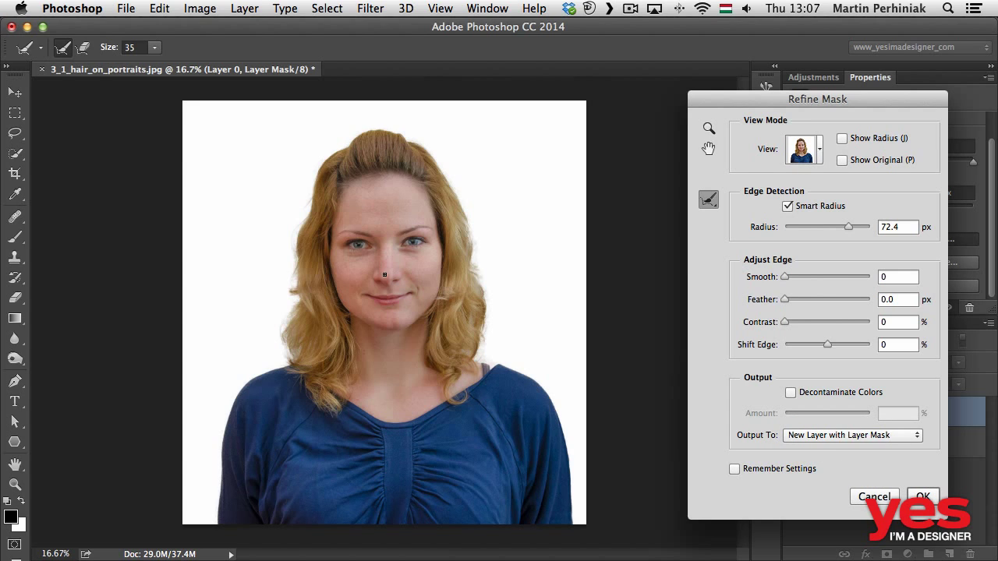
pyautogui.scroll(3, 385, 282)
pyautogui.scroll(2, 490, 206)
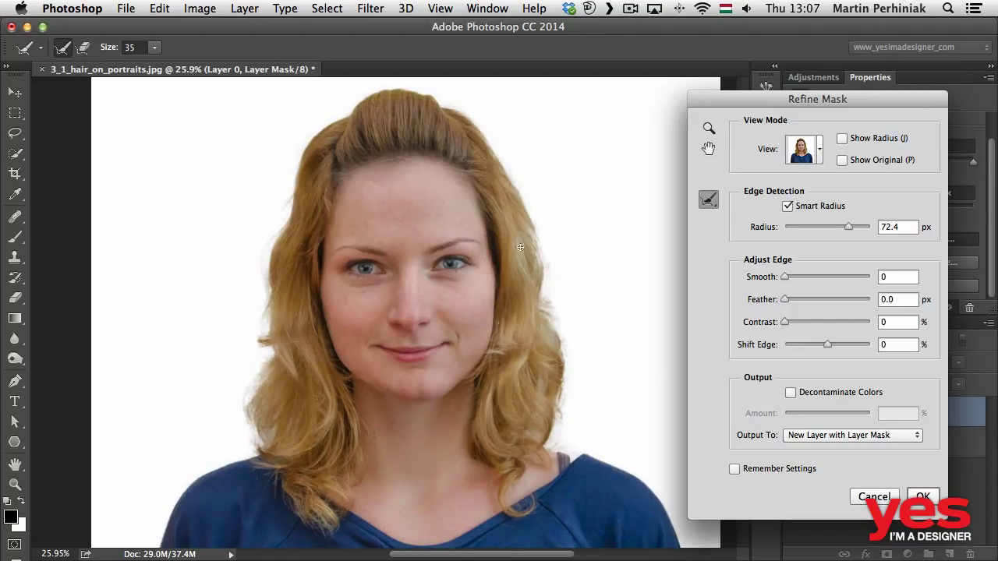
pyautogui.click(799, 303)
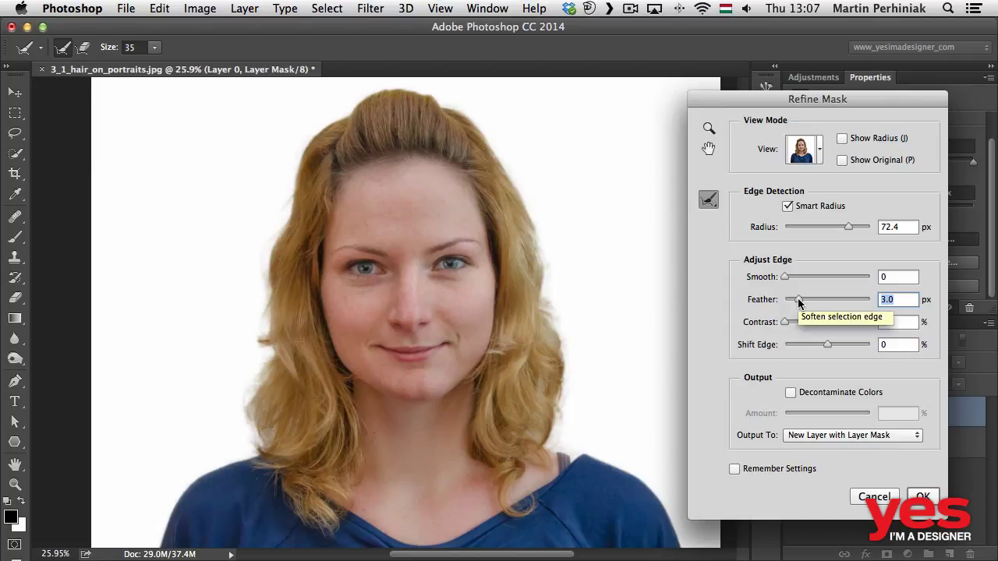
pyautogui.moveTo(798, 302); pyautogui.dragTo(745, 275)
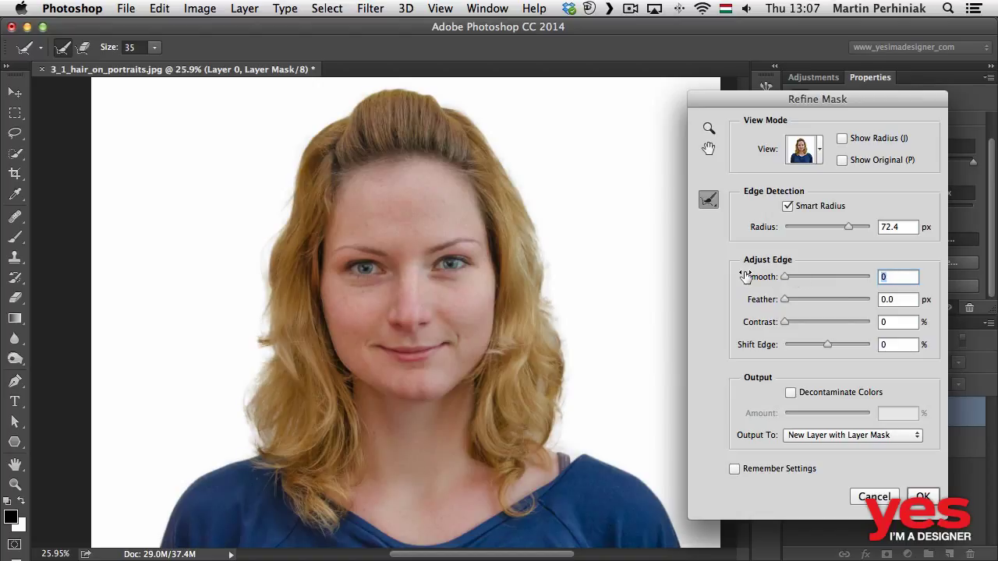
pyautogui.click(804, 320)
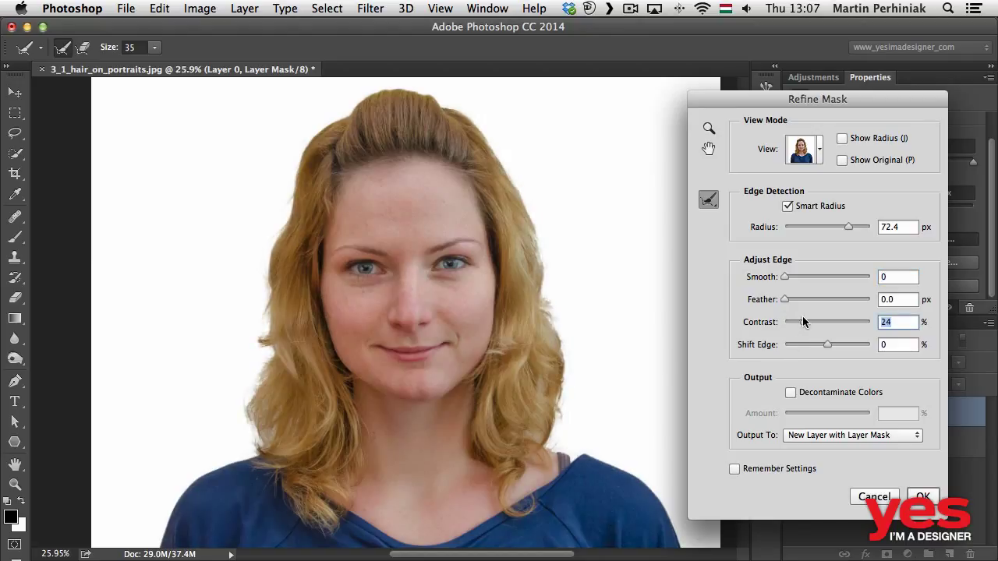
pyautogui.moveTo(811, 317); pyautogui.dragTo(759, 325)
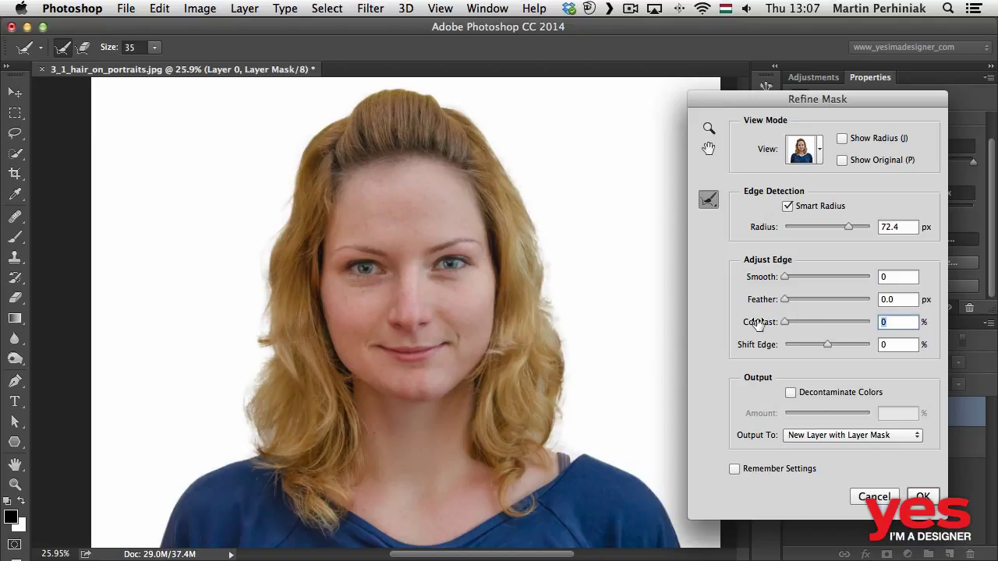
pyautogui.click(799, 322)
pyautogui.moveTo(799, 322); pyautogui.dragTo(762, 326)
# Step: Drag the Smart Radius up to 250 px, comparing with Show Original, then fit the portrait in view
pyautogui.click(859, 225)
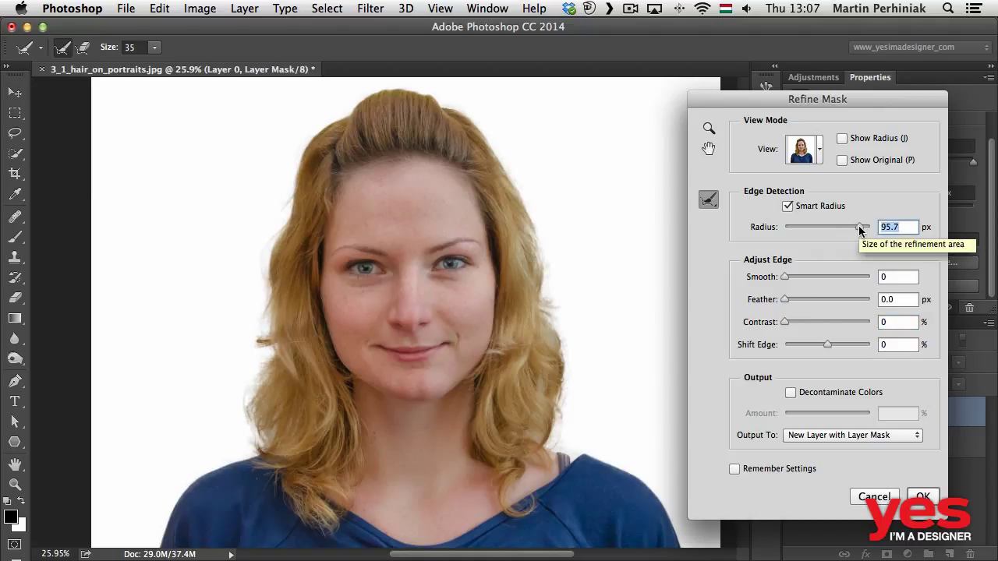
pyautogui.click(862, 228)
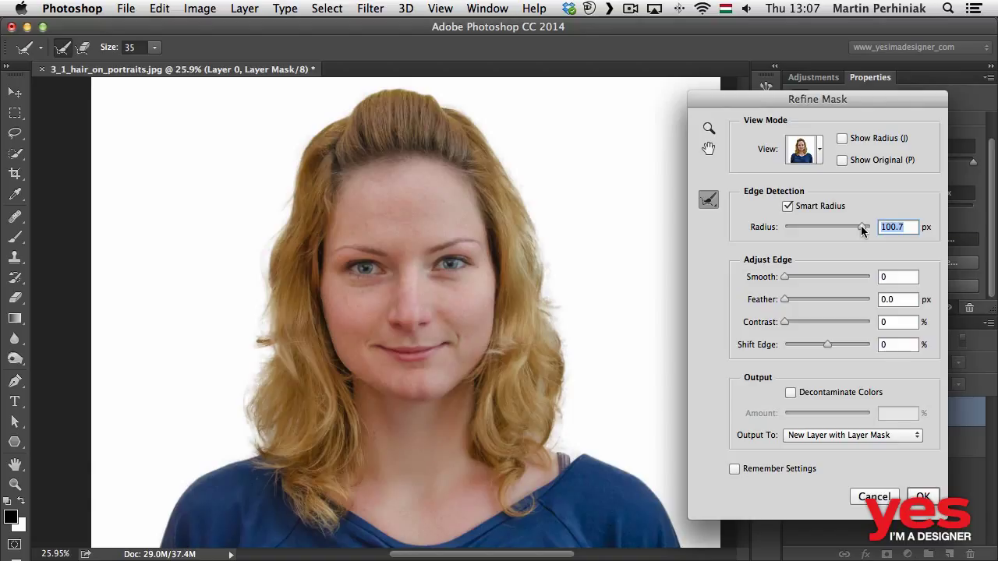
pyautogui.click(842, 160)
pyautogui.click(842, 161)
pyautogui.click(848, 228)
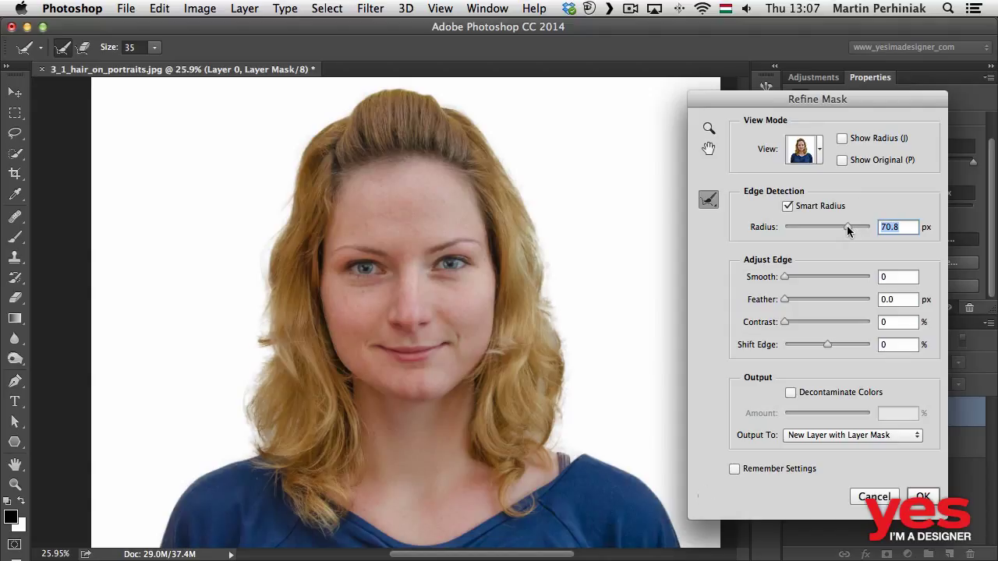
pyautogui.moveTo(847, 228); pyautogui.dragTo(862, 227)
pyautogui.moveTo(860, 224); pyautogui.dragTo(867, 223)
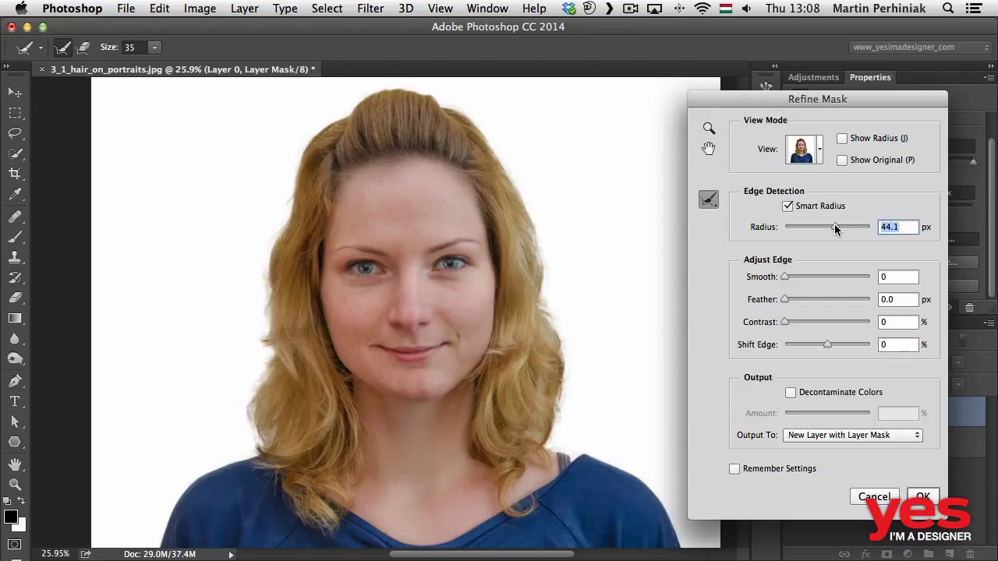
pyautogui.moveTo(834, 226); pyautogui.dragTo(899, 228)
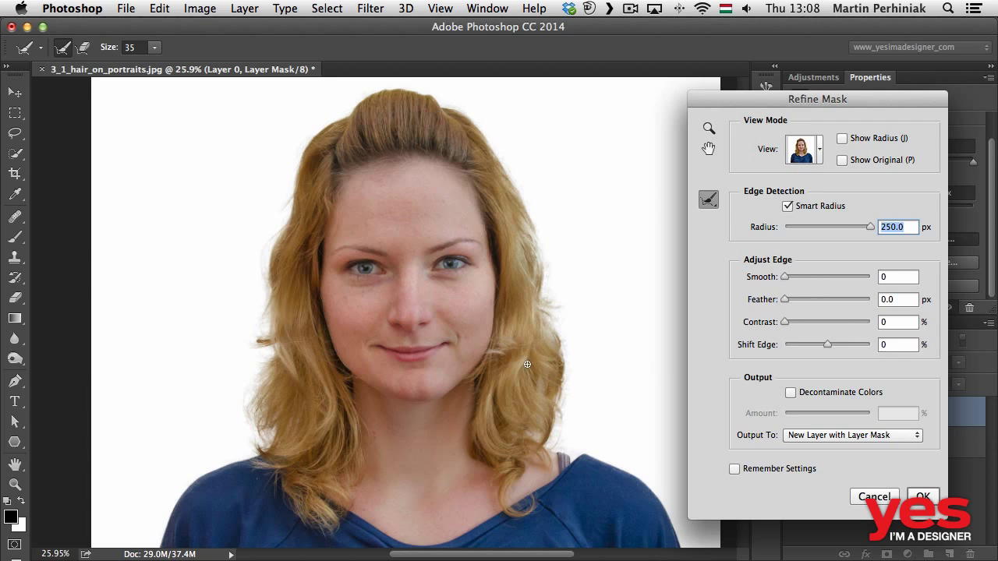
pyautogui.moveTo(618, 493); pyautogui.dragTo(441, 232)
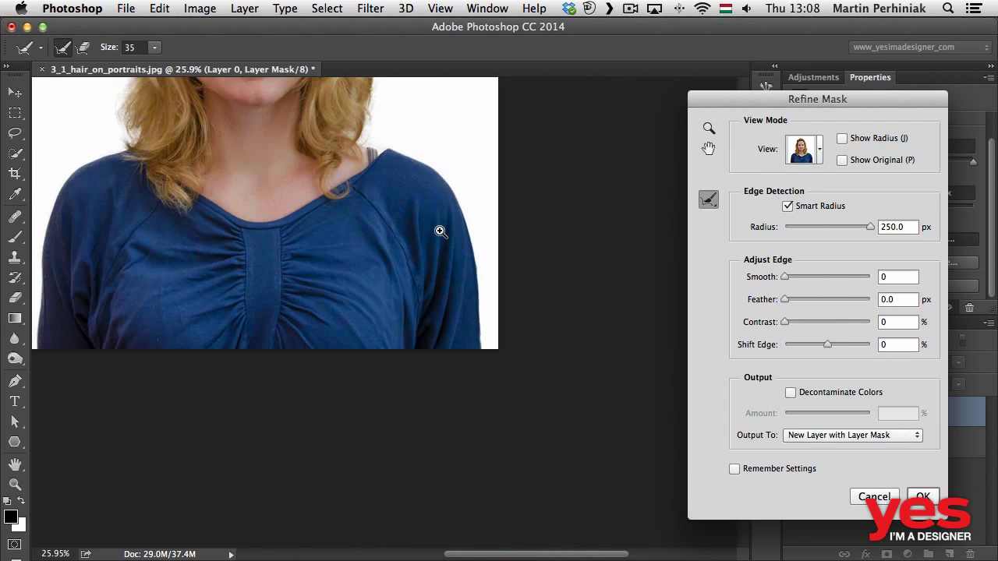
pyautogui.press('super+0')
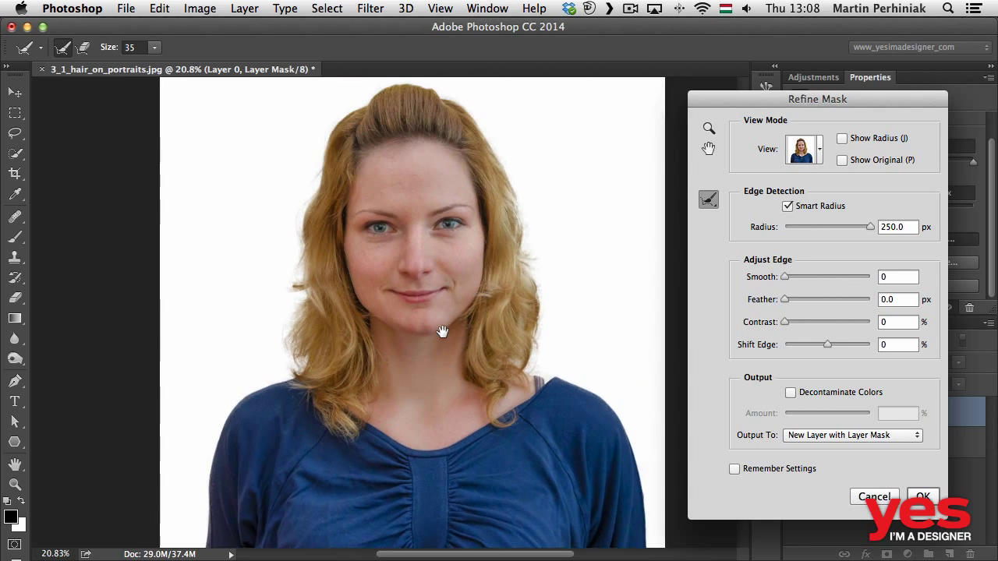
pyautogui.scroll(2, 446, 316)
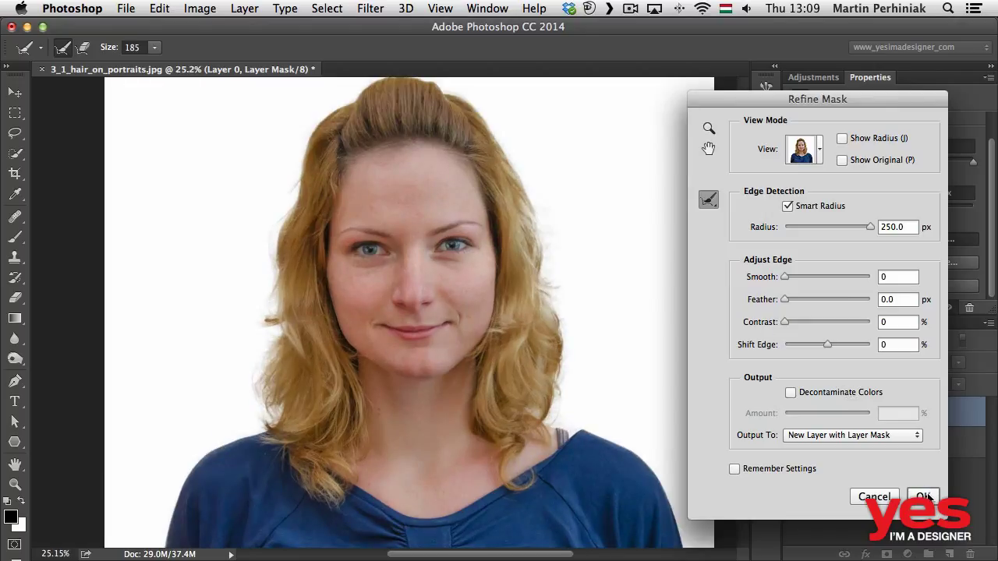
# Step: Output the refinement as a new layer with layer mask and zoom in on the hair
pyautogui.click(925, 496)
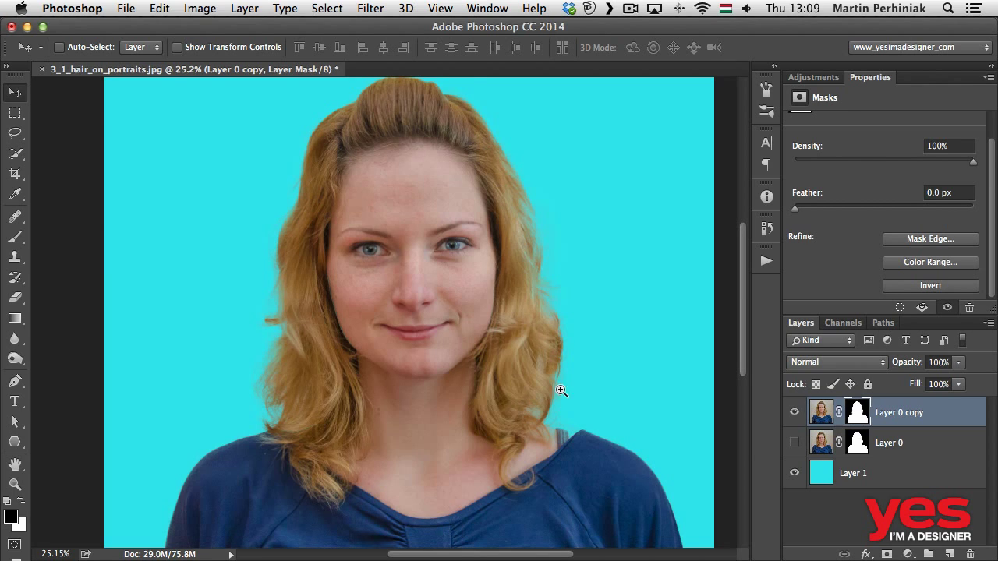
pyautogui.moveTo(561, 391); pyautogui.dragTo(624, 352)
pyautogui.scroll(5, 506, 231)
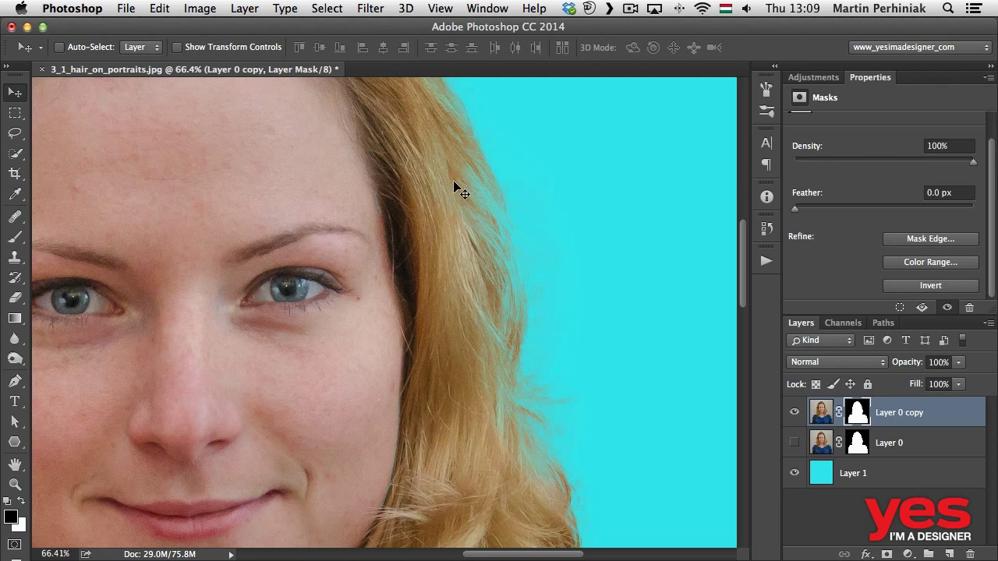
# Step: Test-paint the mask in black and white with the Brush, shrinking it to 35 px
pyautogui.press('b')
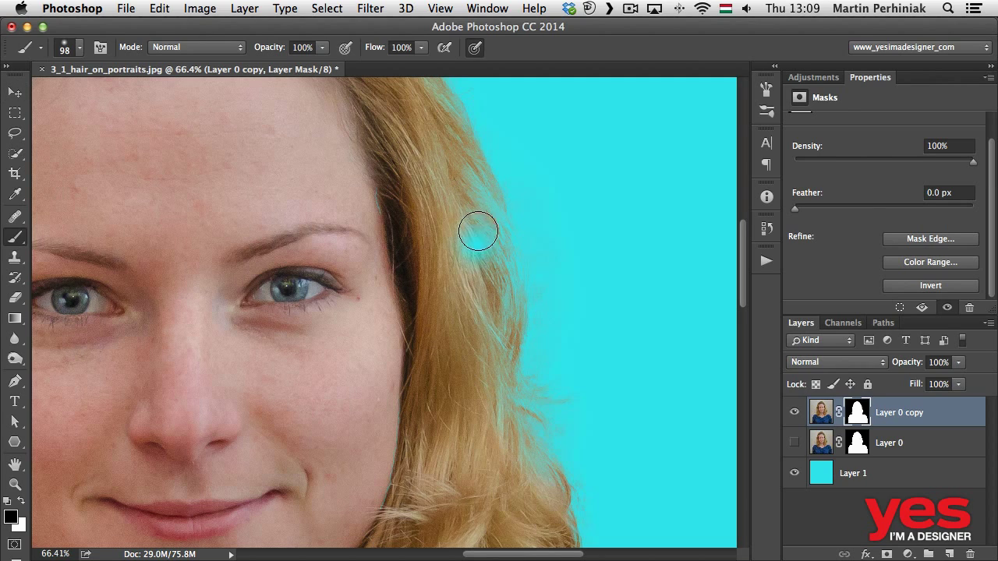
pyautogui.moveTo(479, 226); pyautogui.dragTo(479, 287)
pyautogui.press('x')
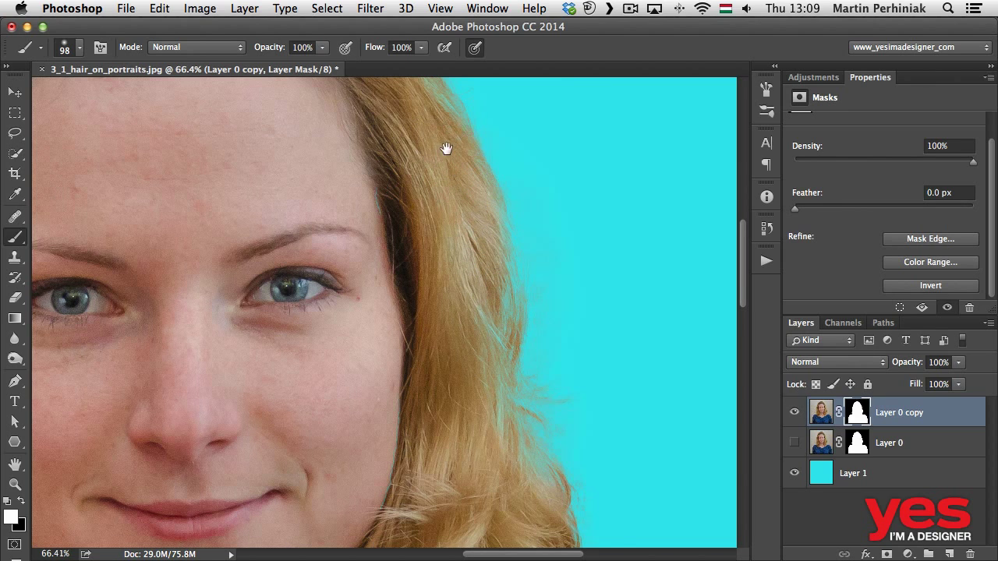
pyautogui.moveTo(448, 147); pyautogui.dragTo(492, 296)
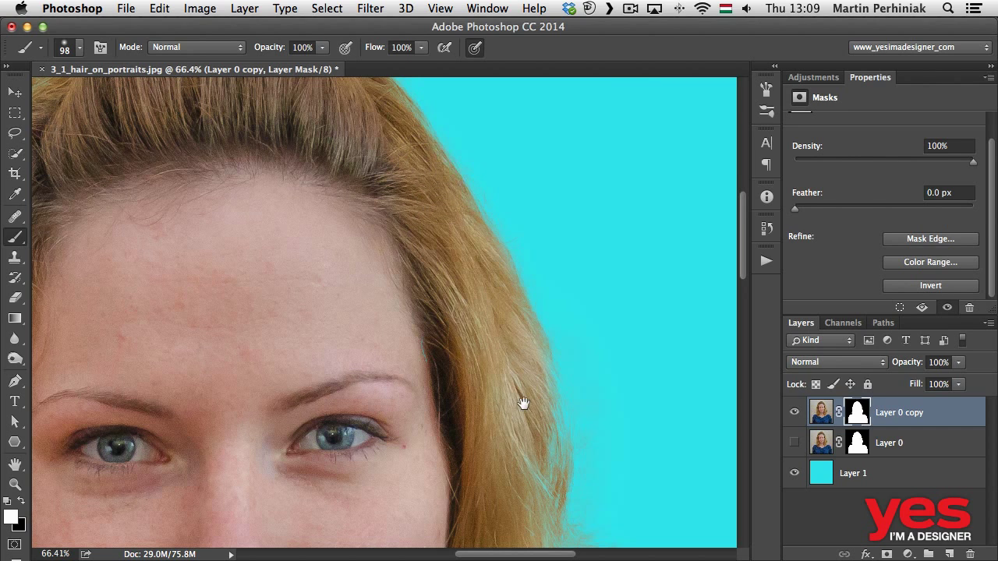
pyautogui.moveTo(522, 403); pyautogui.dragTo(418, 231)
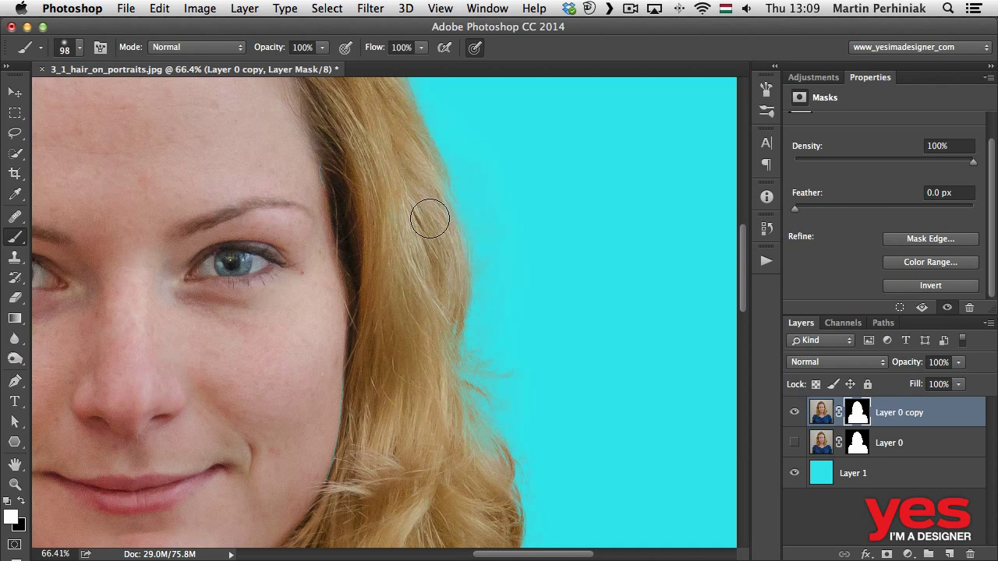
pyautogui.press('[')
pyautogui.press('[')
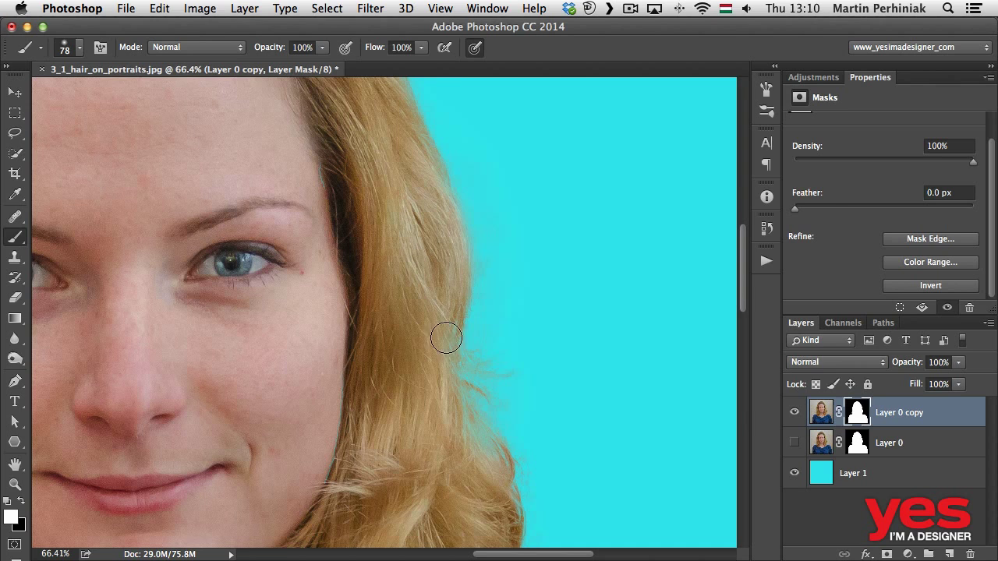
pyautogui.scroll(-5, 468, 265)
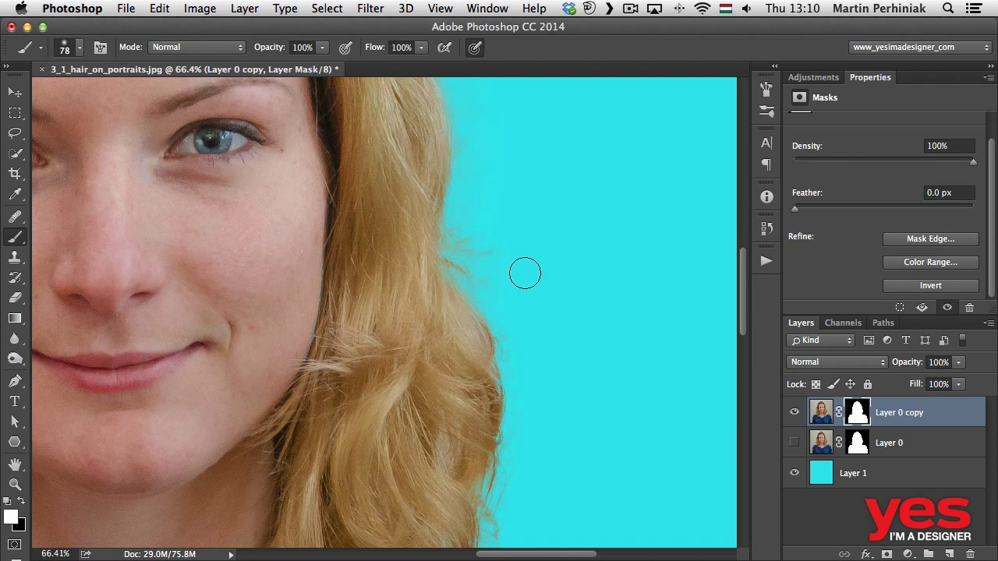
pyautogui.press('super+0')
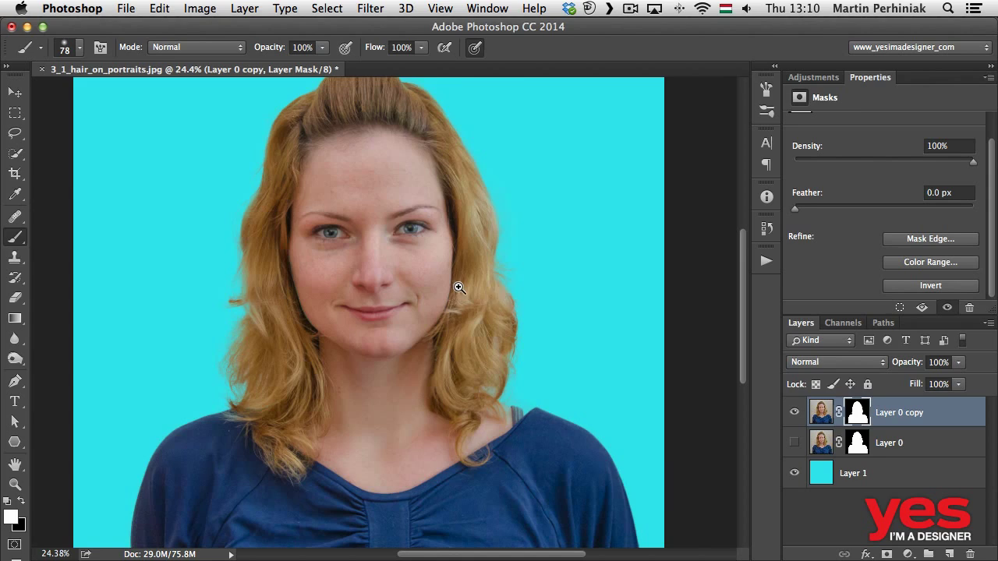
pyautogui.moveTo(512, 302); pyautogui.dragTo(575, 283)
pyautogui.moveTo(532, 341); pyautogui.dragTo(523, 341)
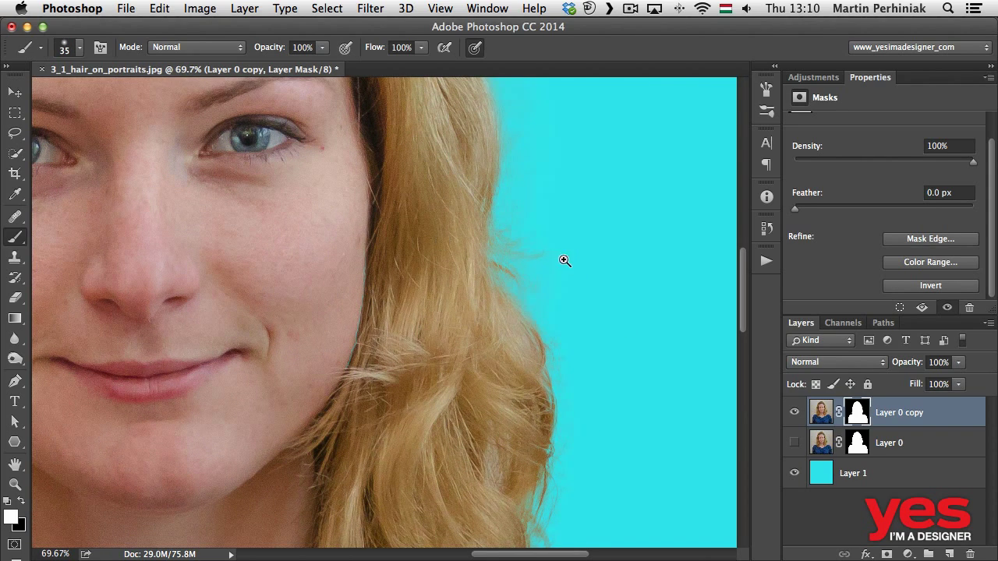
pyautogui.moveTo(565, 260); pyautogui.dragTo(530, 273)
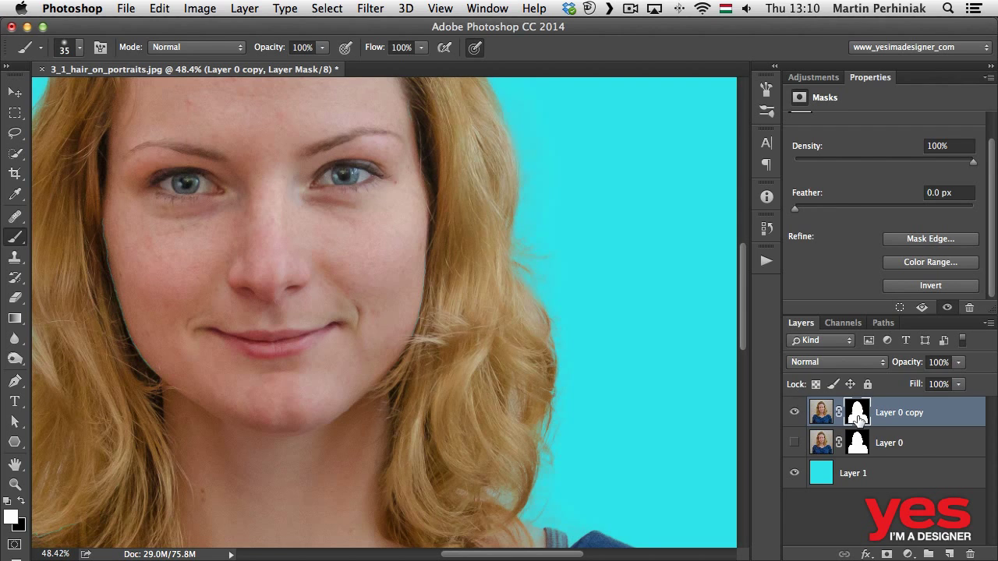
# Step: Show the Layer 0 copy mask on its own and frame the whole figure
pyautogui.keyDown('alt'); pyautogui.click(857, 419); pyautogui.keyUp('alt')
pyautogui.moveTo(578, 190)
pyautogui.mouseDown()
pyautogui.moveTo(617, 284)
pyautogui.moveTo(572, 319)
pyautogui.mouseUp()
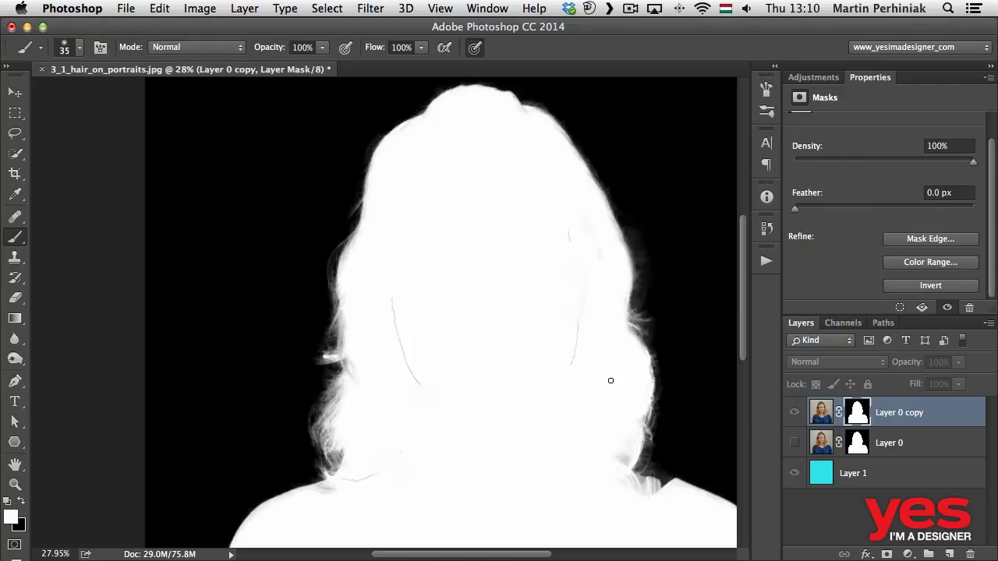
pyautogui.moveTo(524, 378)
pyautogui.mouseDown()
pyautogui.moveTo(557, 372)
pyautogui.moveTo(538, 361)
pyautogui.moveTo(574, 307)
pyautogui.moveTo(566, 254)
pyautogui.moveTo(579, 254)
pyautogui.moveTo(587, 235)
pyautogui.moveTo(571, 232)
pyautogui.moveTo(549, 281)
pyautogui.moveTo(463, 390)
pyautogui.moveTo(413, 360)
pyautogui.moveTo(397, 293)
pyautogui.mouseUp()
pyautogui.moveTo(528, 518)
pyautogui.mouseDown()
pyautogui.moveTo(493, 323)
pyautogui.moveTo(521, 214)
pyautogui.mouseUp()
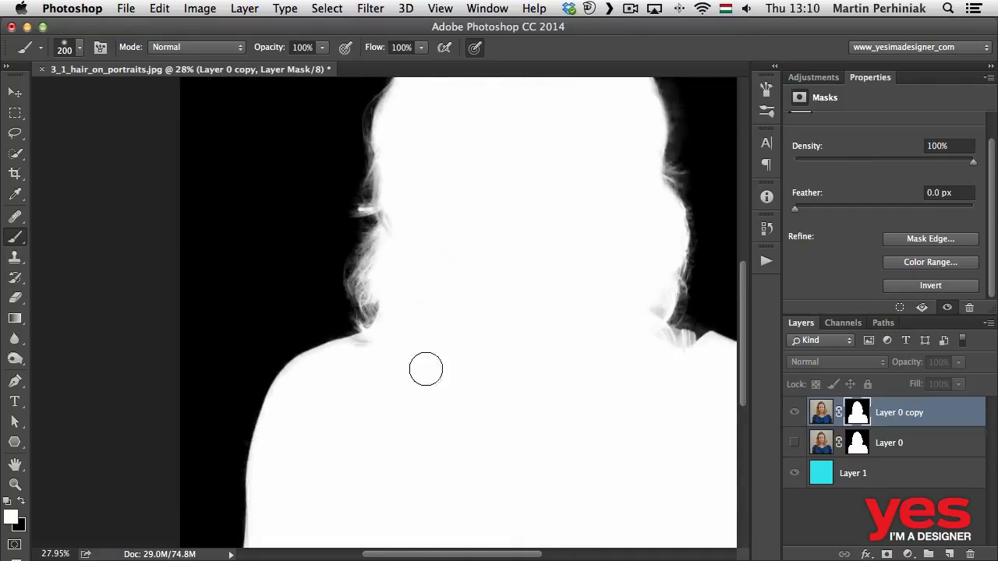
pyautogui.moveTo(608, 338); pyautogui.dragTo(499, 374)
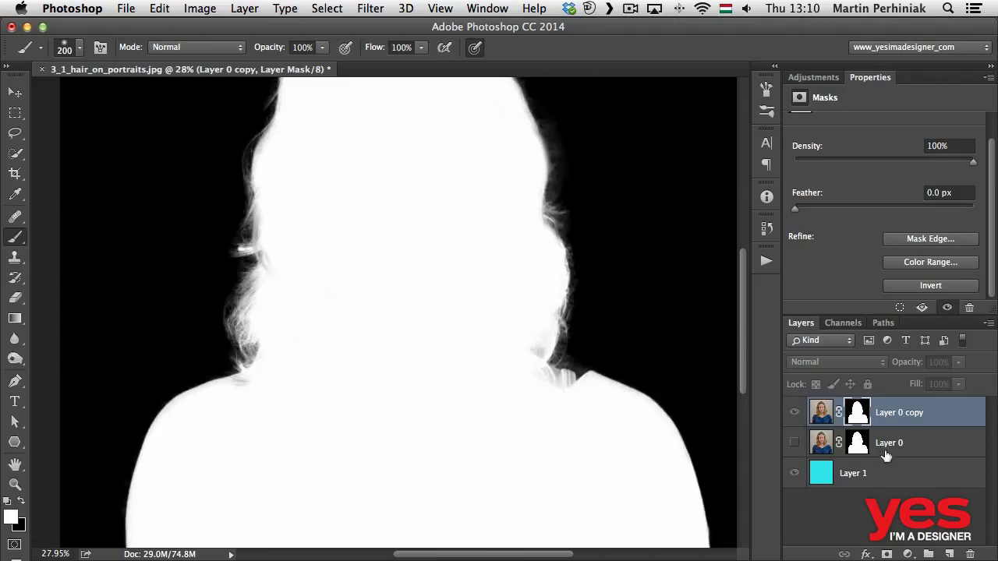
# Step: Paint black along the grey fringe of the right hair edge with a 74 px brush
pyautogui.moveTo(557, 190); pyautogui.dragTo(581, 380)
pyautogui.moveTo(522, 314)
pyautogui.mouseDown()
pyautogui.moveTo(466, 329)
pyautogui.moveTo(493, 331)
pyautogui.moveTo(470, 302)
pyautogui.moveTo(467, 325)
pyautogui.moveTo(432, 225)
pyautogui.mouseUp()
pyautogui.press('x')
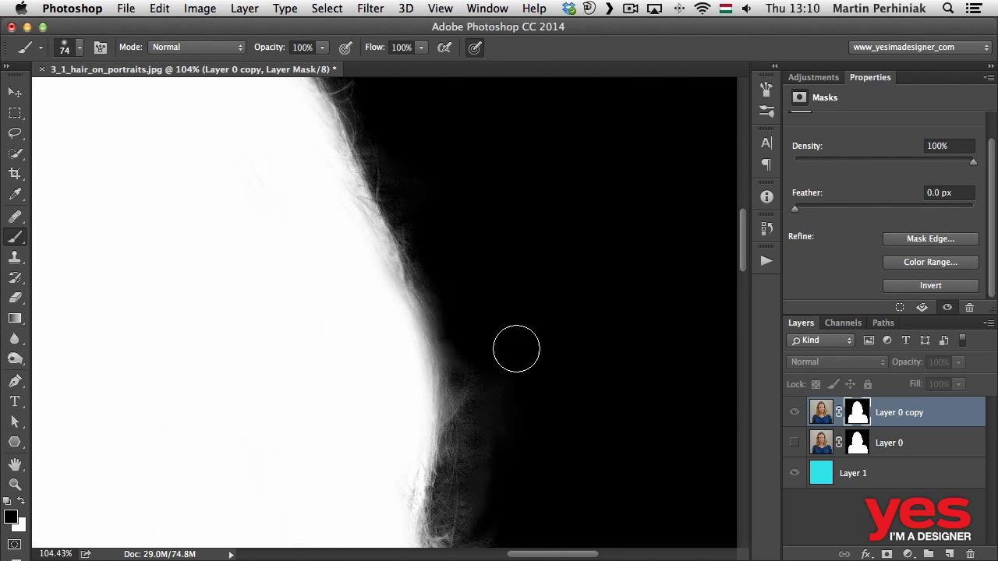
pyautogui.moveTo(515, 348); pyautogui.dragTo(512, 181)
pyautogui.moveTo(499, 285)
pyautogui.mouseDown()
pyautogui.moveTo(523, 153)
pyautogui.moveTo(545, 203)
pyautogui.moveTo(534, 216)
pyautogui.moveTo(541, 163)
pyautogui.moveTo(559, 356)
pyautogui.mouseUp()
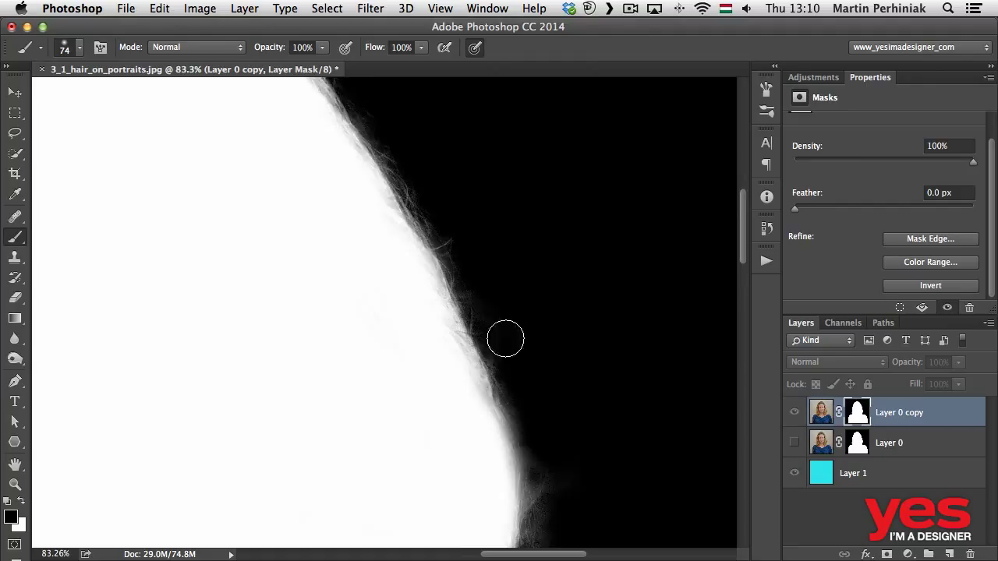
pyautogui.moveTo(504, 338); pyautogui.dragTo(500, 212)
# Step: Burn the mask's grey hair fringe with a 112 px Burn brush, then return to the colour composite
pyautogui.click(15, 358)
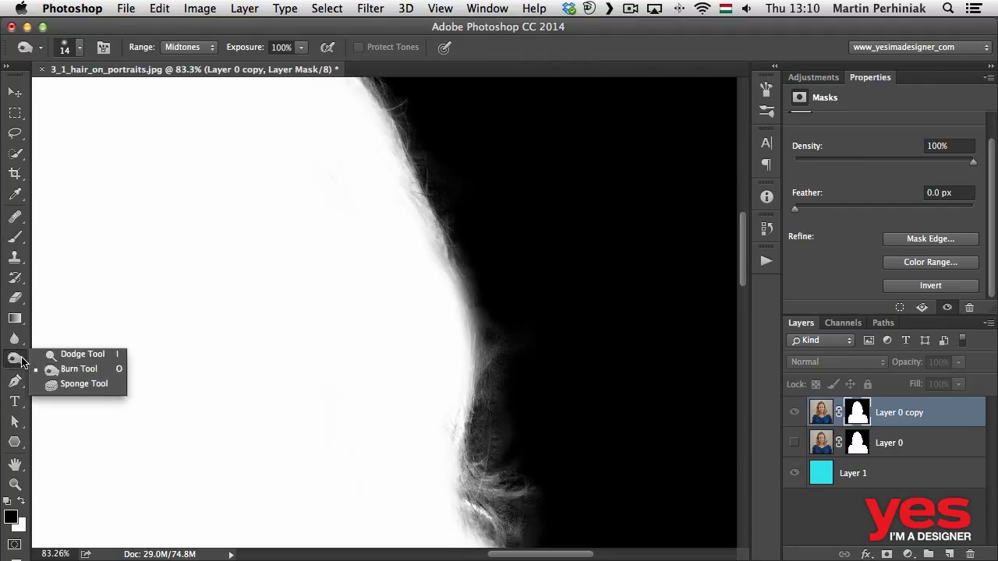
pyautogui.click(78, 369)
pyautogui.moveTo(474, 312)
pyautogui.mouseDown()
pyautogui.moveTo(508, 310)
pyautogui.moveTo(464, 217)
pyautogui.moveTo(499, 280)
pyautogui.moveTo(538, 438)
pyautogui.moveTo(507, 375)
pyautogui.moveTo(498, 449)
pyautogui.moveTo(501, 411)
pyautogui.moveTo(472, 437)
pyautogui.moveTo(501, 429)
pyautogui.moveTo(508, 232)
pyautogui.mouseUp()
pyautogui.moveTo(517, 301)
pyautogui.mouseDown()
pyautogui.moveTo(516, 335)
pyautogui.moveTo(538, 336)
pyautogui.mouseUp()
pyautogui.click(551, 427)
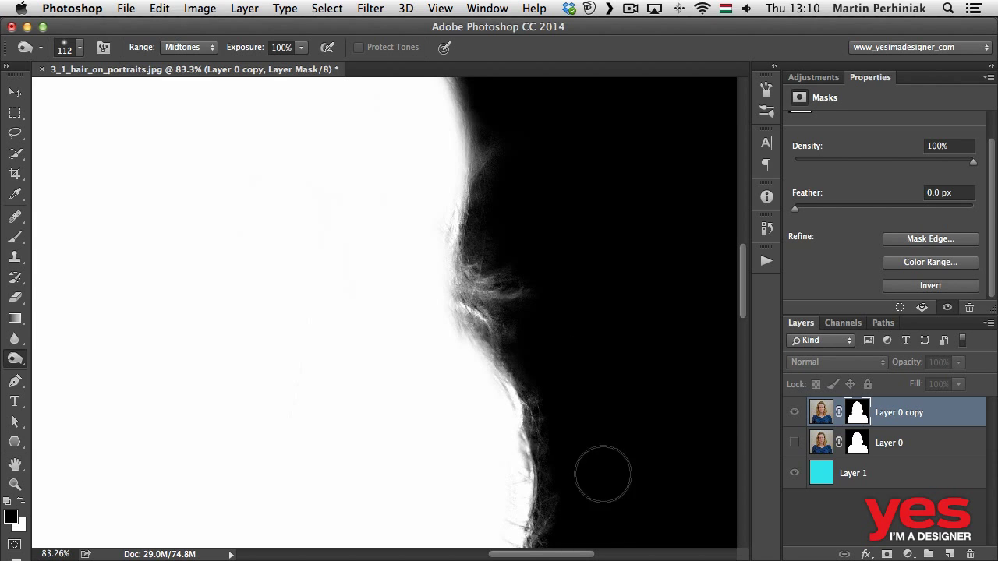
pyautogui.keyDown('alt'); pyautogui.click(857, 412); pyautogui.keyUp('alt')
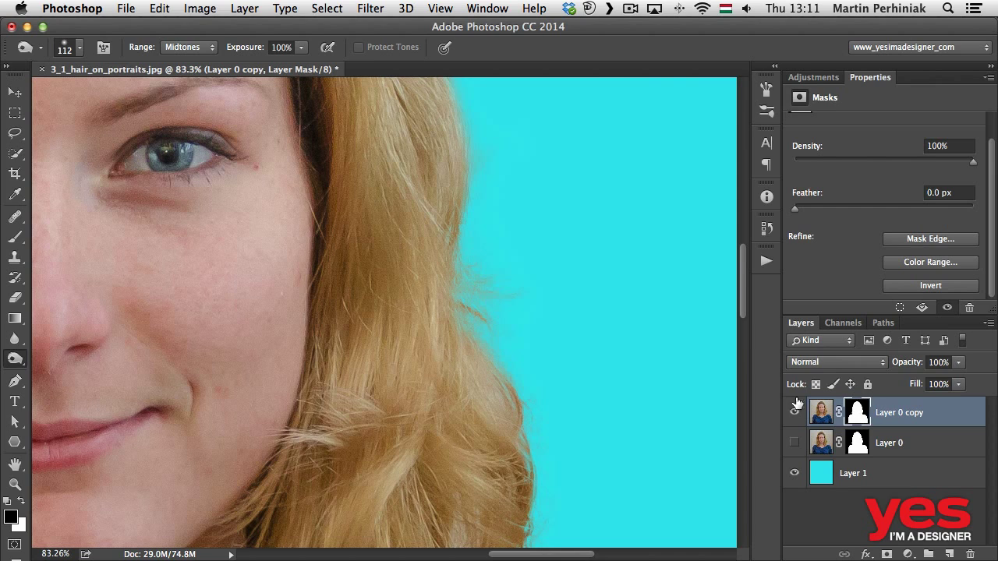
# Step: Burn away stray hair strands along the mask edge, panning around the head
pyautogui.moveTo(483, 189); pyautogui.dragTo(479, 298)
pyautogui.scroll(-5, 559, 216)
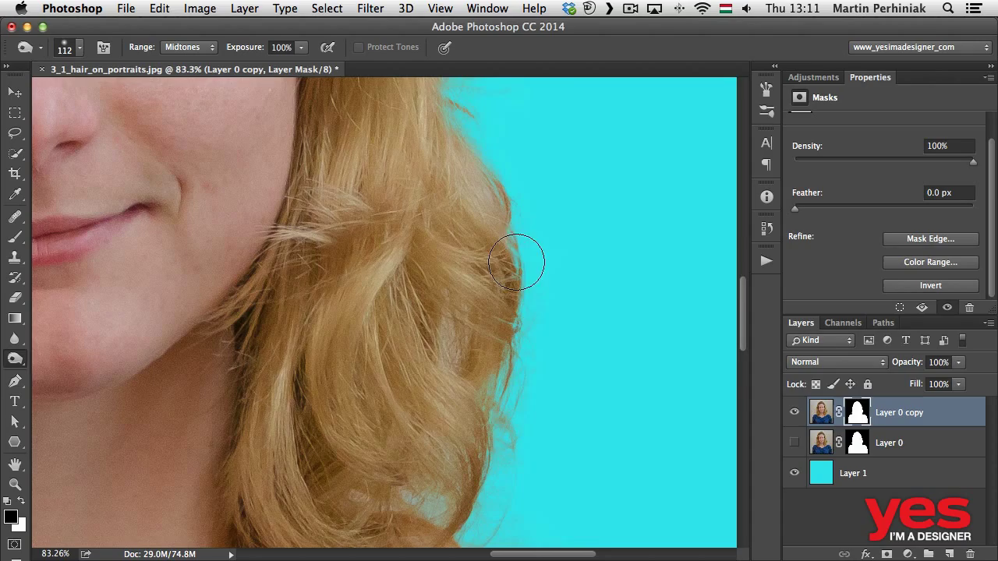
pyautogui.scroll(-8, 553, 423)
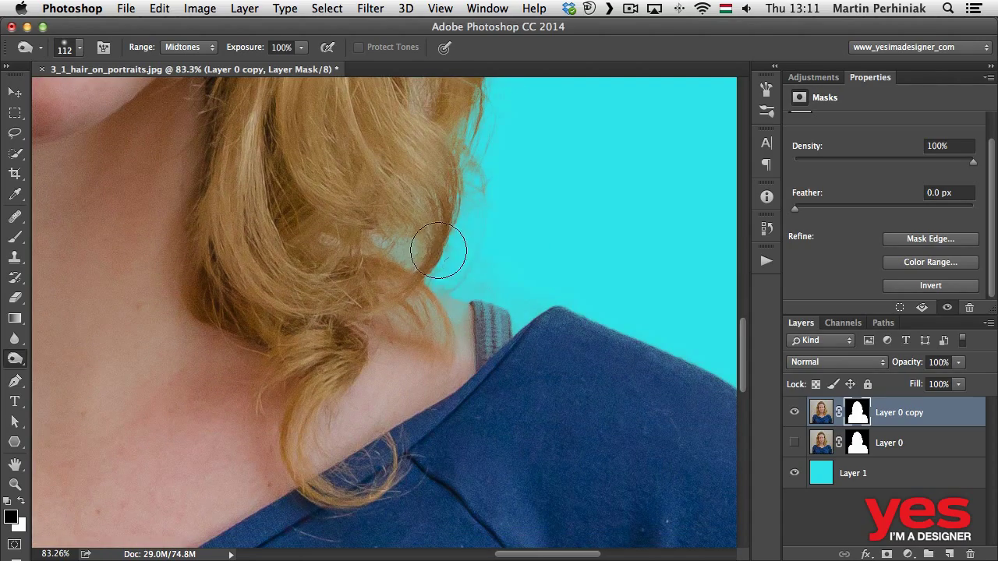
pyautogui.hscroll(-10, 377, 230)
pyautogui.scroll(5, 376, 229)
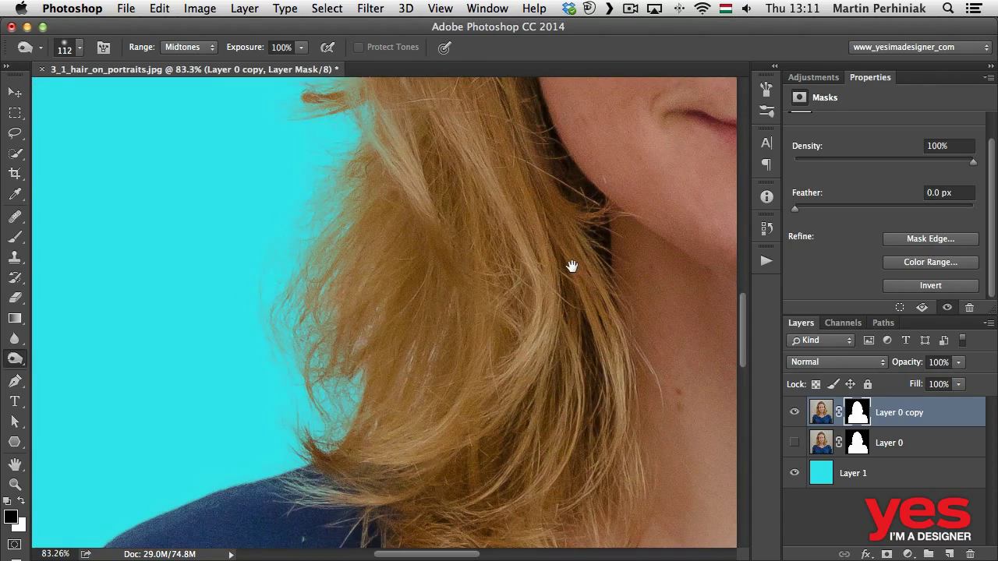
pyautogui.scroll(10, 567, 266)
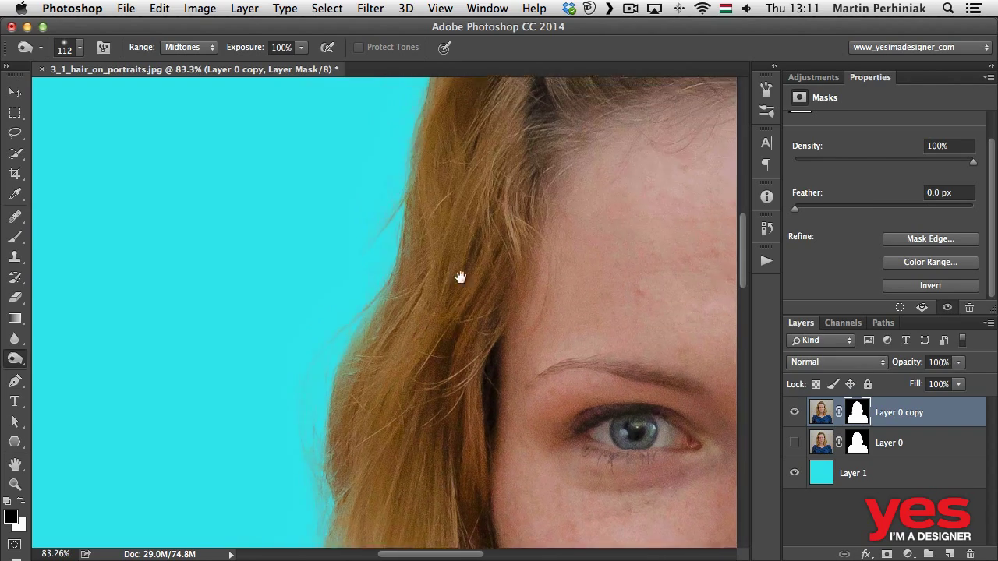
pyautogui.hscroll(10, 434, 313)
pyautogui.scroll(10, 397, 289)
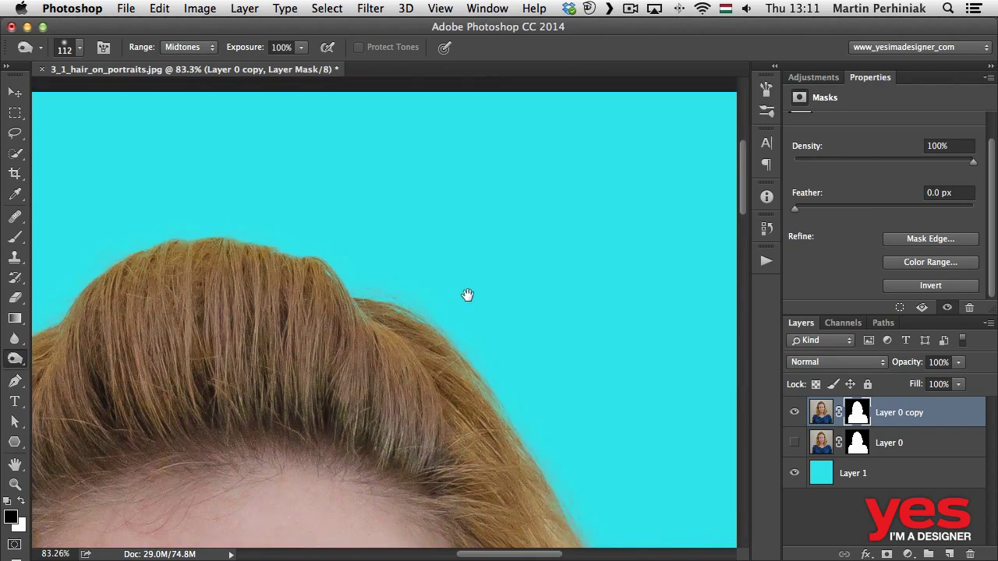
pyautogui.scroll(-5, 468, 296)
pyautogui.scroll(-8, 352, 257)
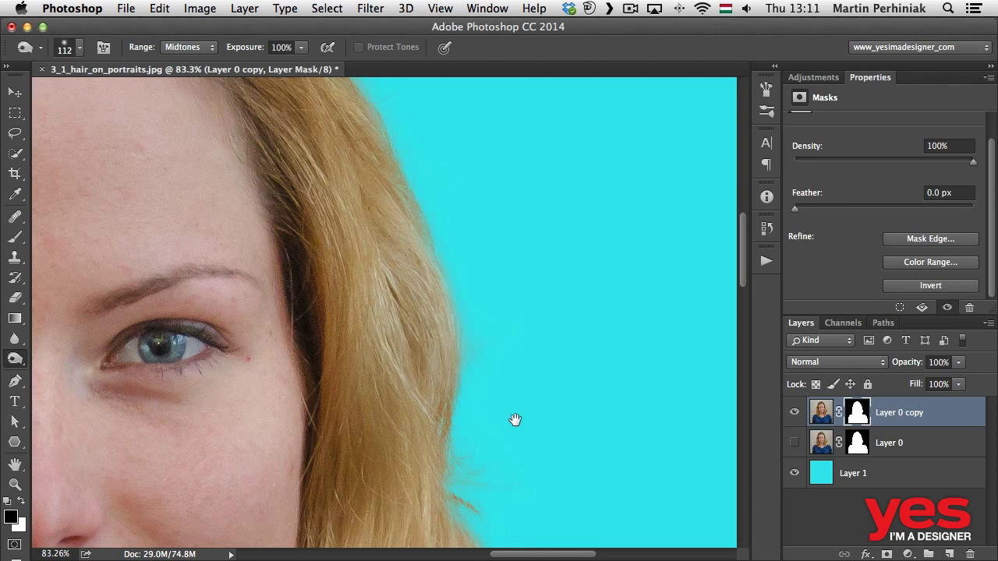
pyautogui.scroll(-3, 515, 355)
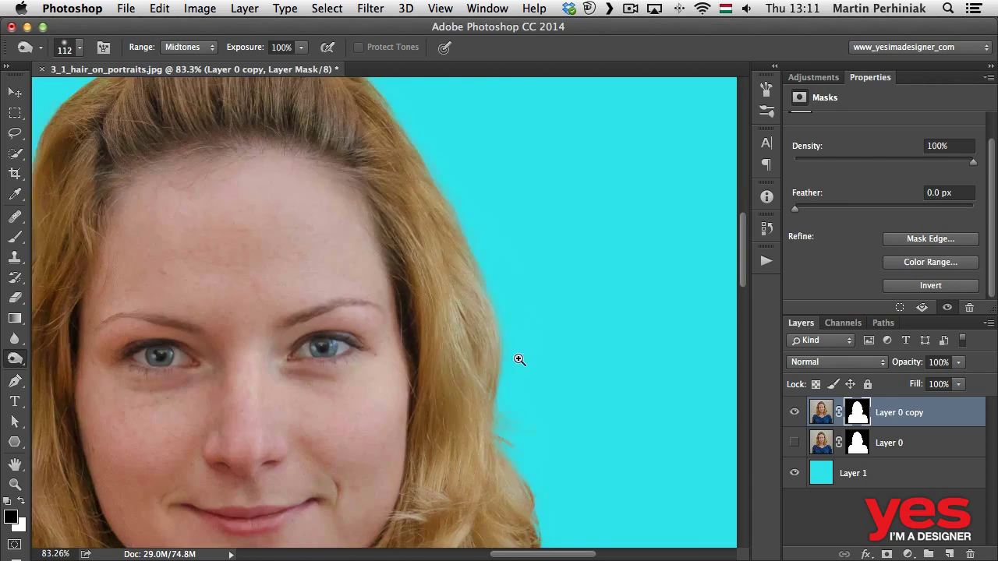
pyautogui.scroll(-5, 559, 417)
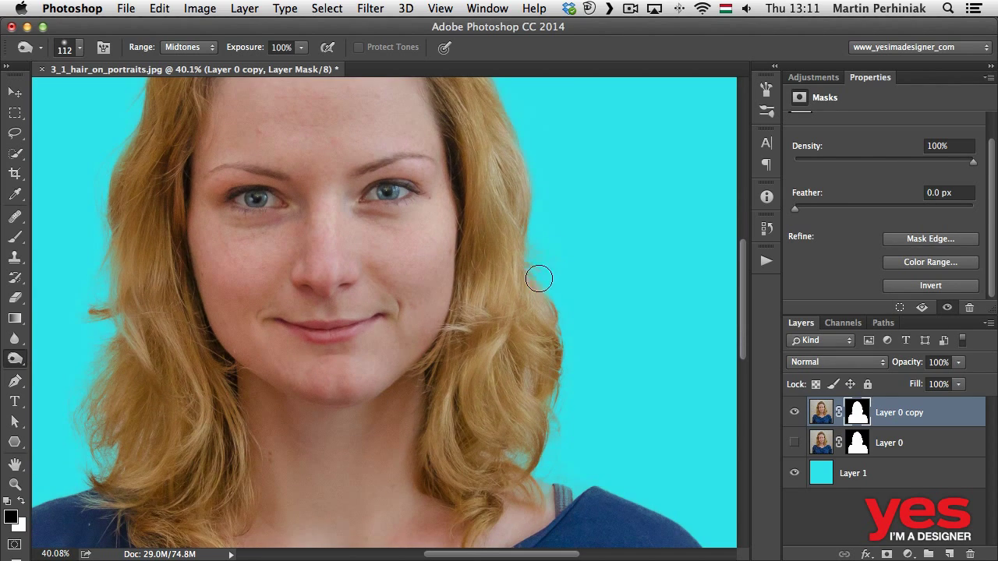
pyautogui.scroll(-3, 579, 226)
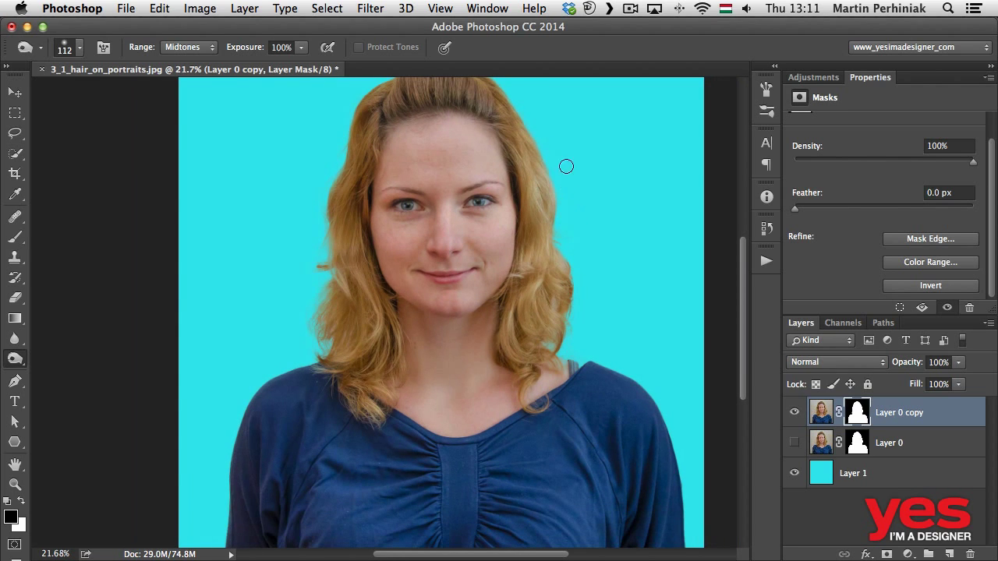
pyautogui.scroll(-3, 533, 155)
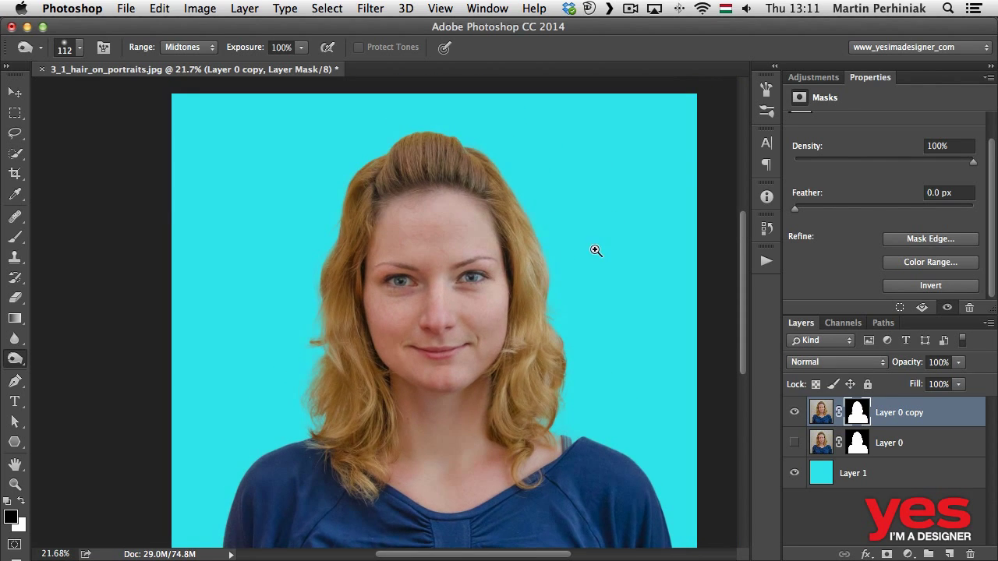
pyautogui.scroll(-1, 571, 253)
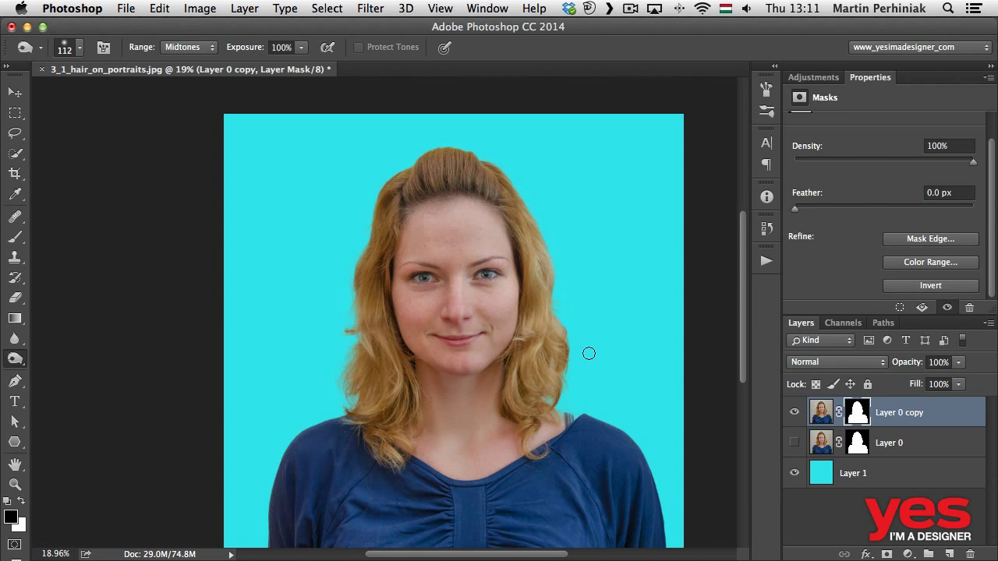
# Step: Zoom in to inspect the shoulder edge, then zoom out to the full portrait
pyautogui.moveTo(573, 360); pyautogui.dragTo(558, 150)
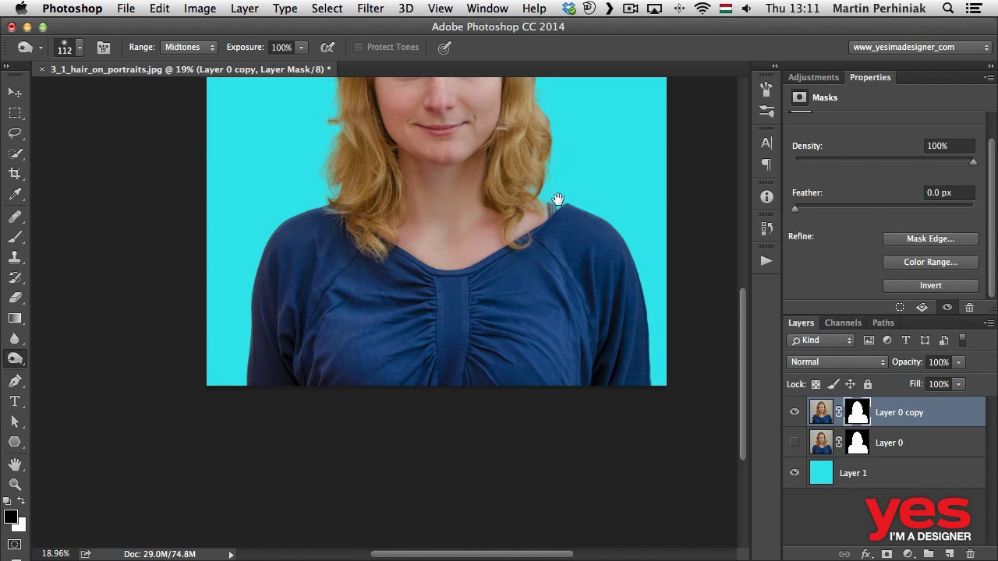
pyautogui.moveTo(558, 199)
pyautogui.mouseDown()
pyautogui.moveTo(657, 223)
pyautogui.moveTo(583, 231)
pyautogui.mouseUp()
pyautogui.moveTo(581, 175)
pyautogui.mouseDown()
pyautogui.moveTo(652, 191)
pyautogui.moveTo(510, 209)
pyautogui.mouseUp()
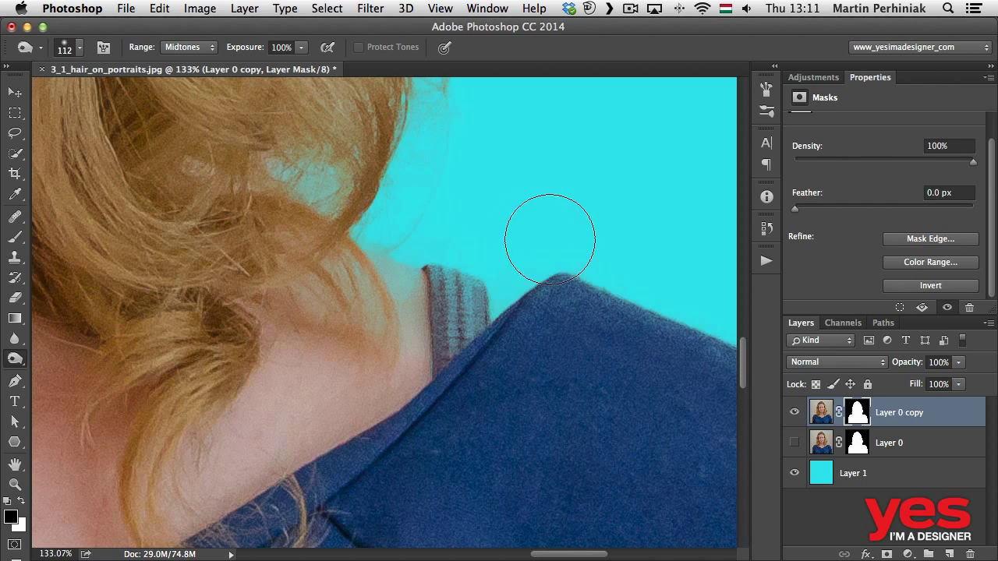
pyautogui.moveTo(526, 244); pyautogui.dragTo(416, 272)
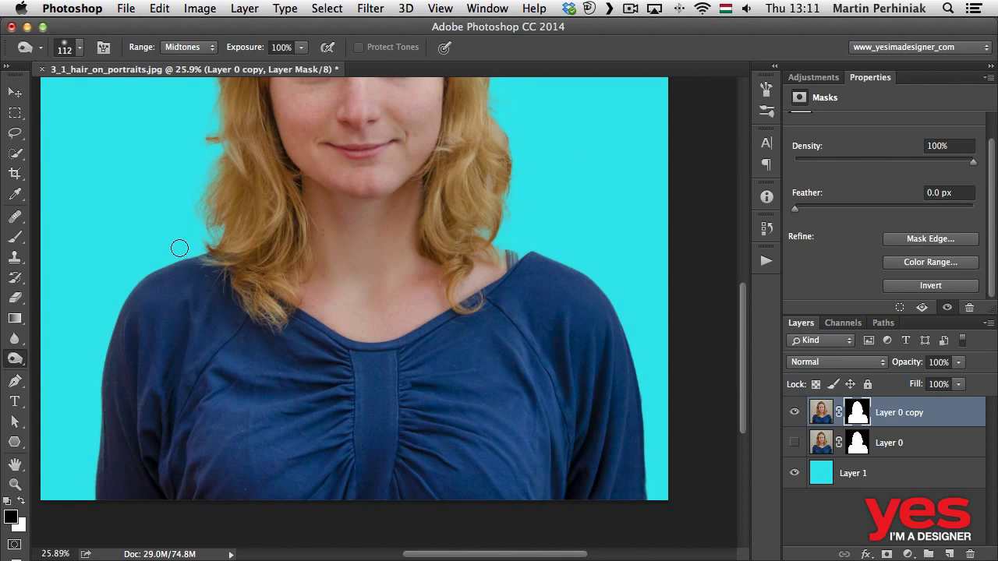
pyautogui.moveTo(400, 320)
pyautogui.mouseDown()
pyautogui.moveTo(412, 314)
pyautogui.moveTo(416, 328)
pyautogui.mouseUp()
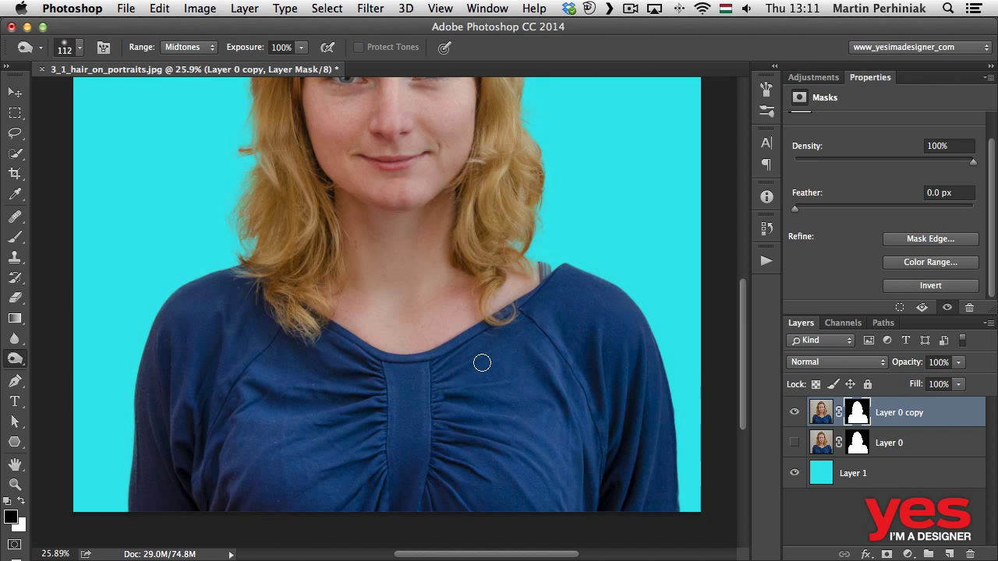
pyautogui.moveTo(464, 258); pyautogui.dragTo(432, 263)
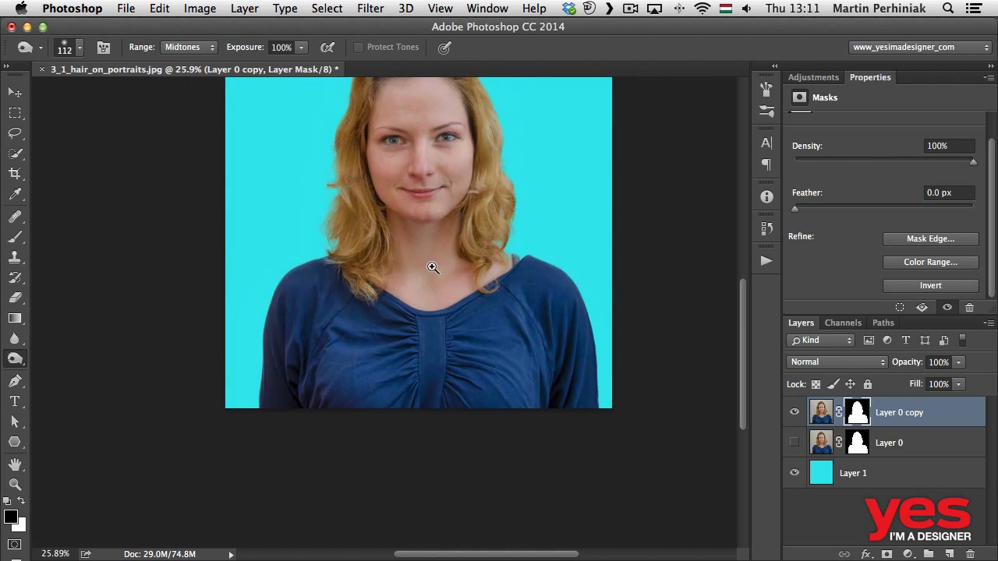
# Step: Draw a loose Lasso outline around the hair and head, closing it across the chest
pyautogui.press('l')
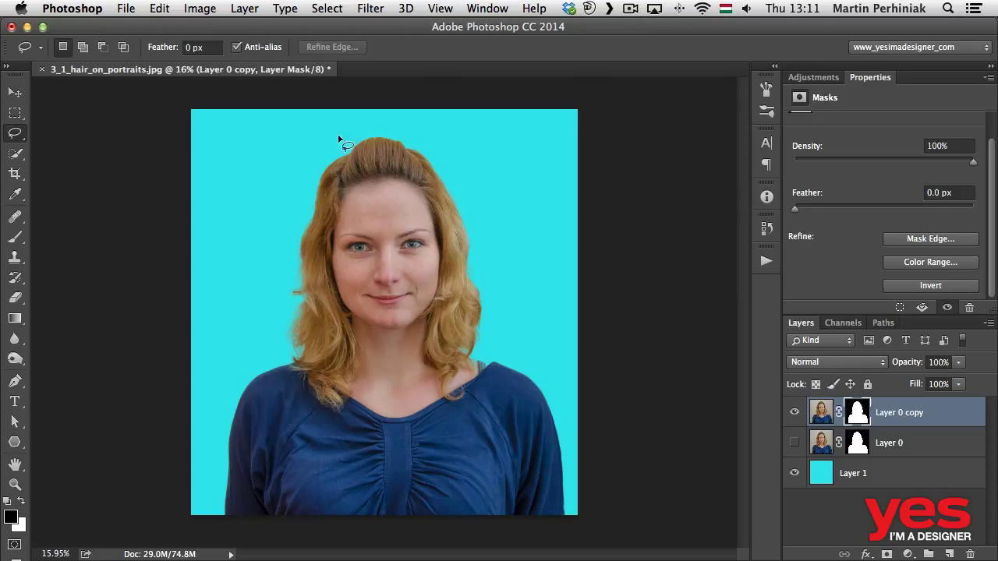
pyautogui.moveTo(313, 163); pyautogui.dragTo(277, 275)
pyautogui.moveTo(353, 440)
pyautogui.mouseDown()
pyautogui.moveTo(450, 445)
pyautogui.moveTo(491, 413)
pyautogui.mouseUp()
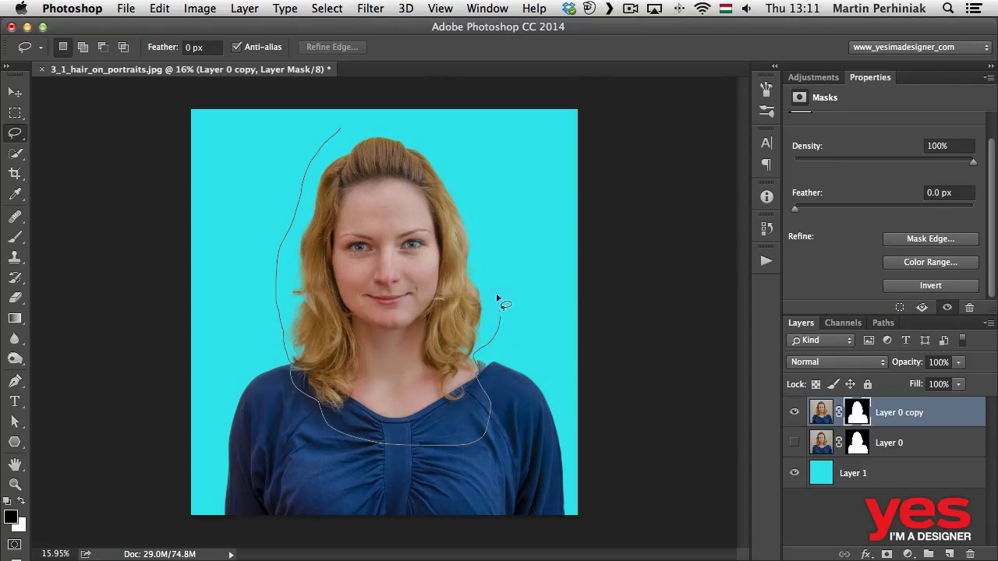
pyautogui.moveTo(427, 132); pyautogui.dragTo(335, 127)
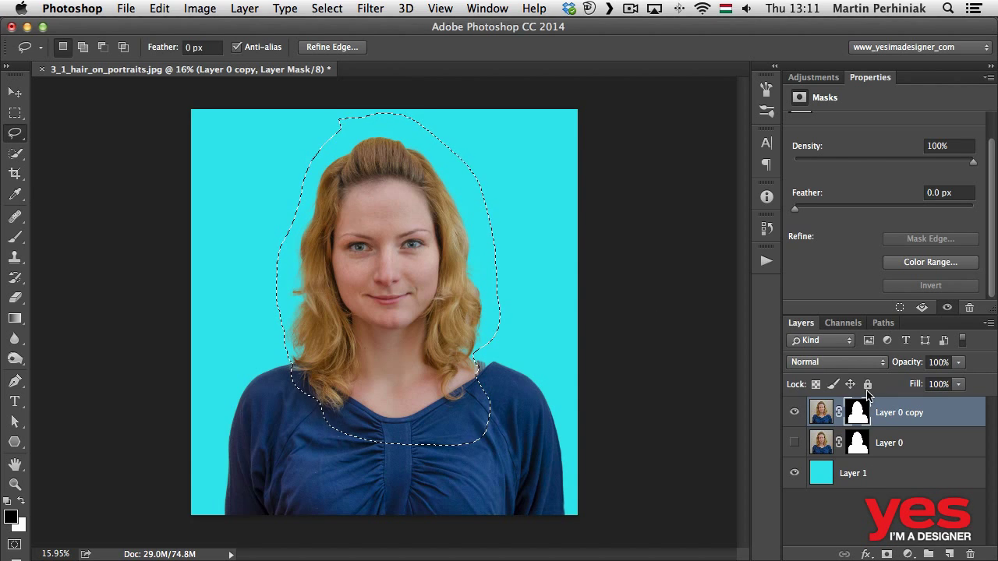
# Step: Rename Layer 0 copy to 'soft edge'
pyautogui.doubleClick(897, 414)
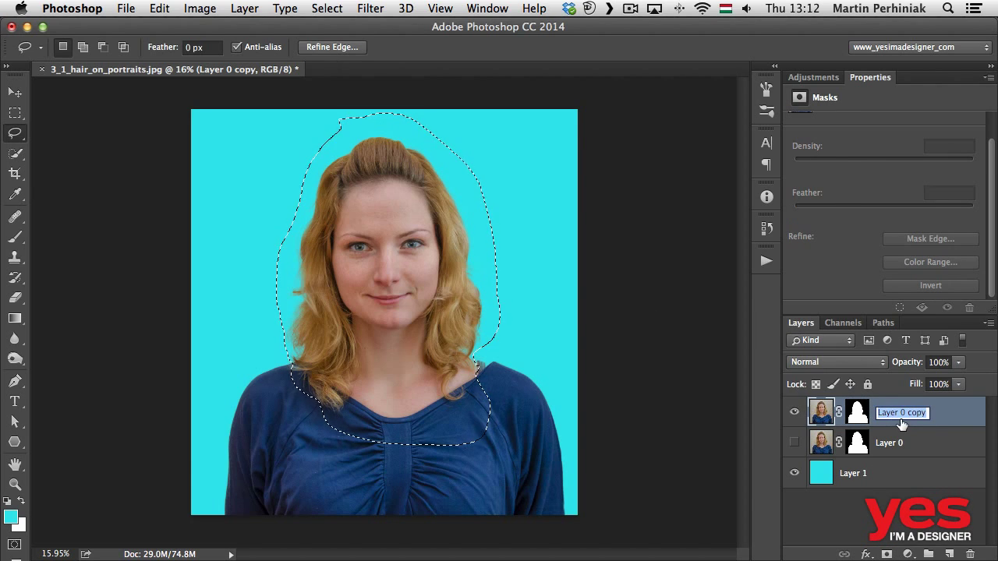
pyautogui.write('soft edge')
pyautogui.press('Return')
# Step: Group the layer into a group named 'separation' and mask the group to the selection
pyautogui.press('super+g')
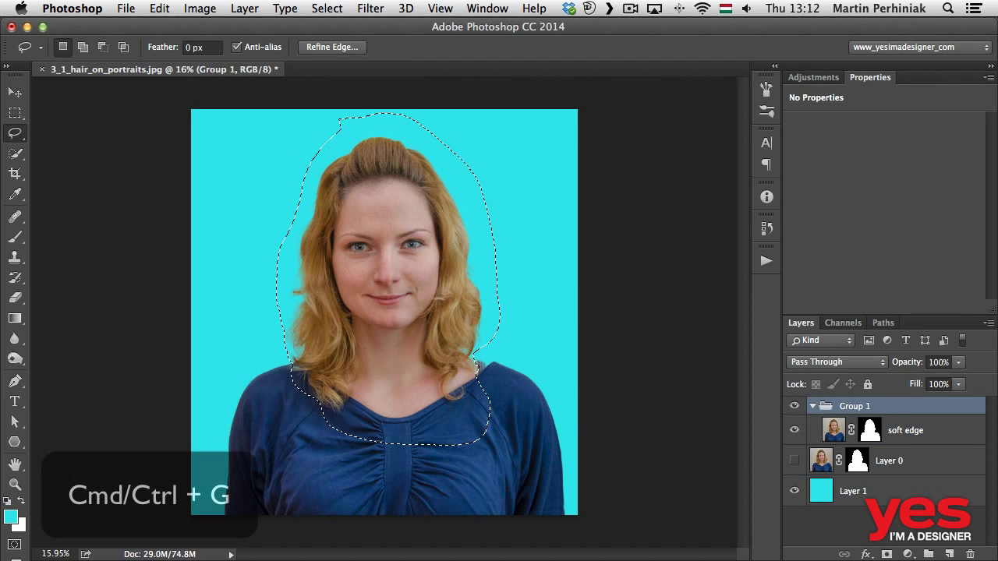
pyautogui.doubleClick(855, 407)
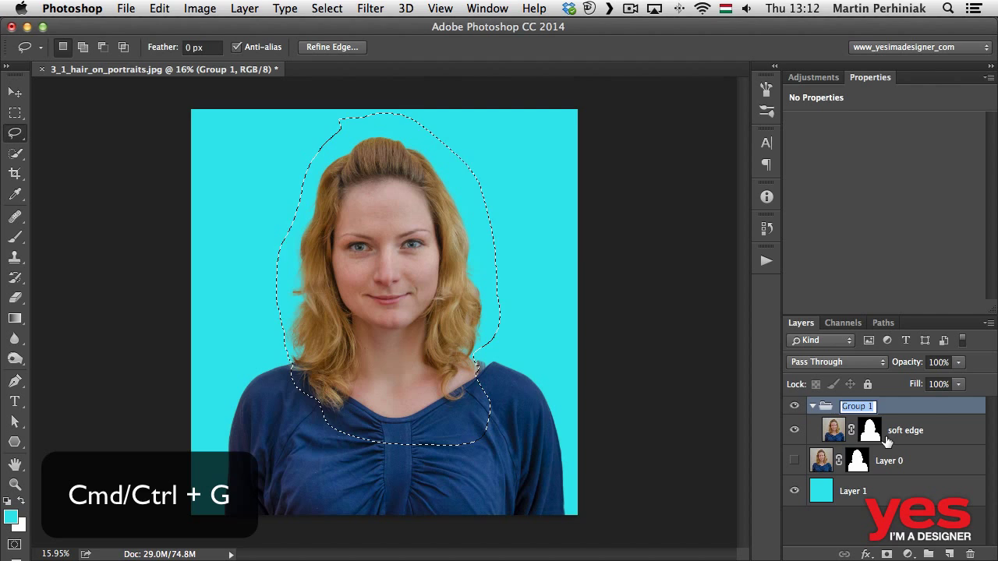
pyautogui.write('separation')
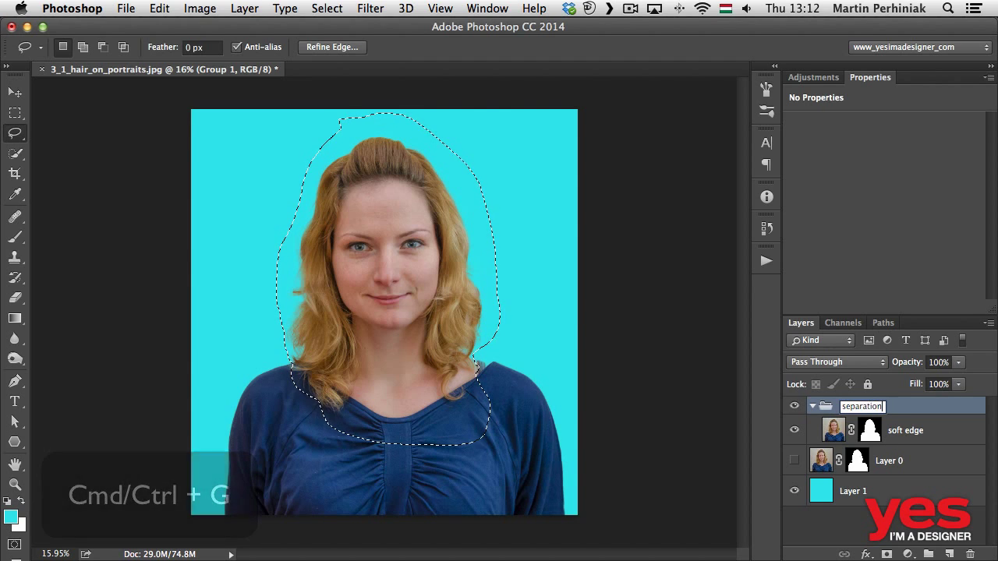
pyautogui.press('Return')
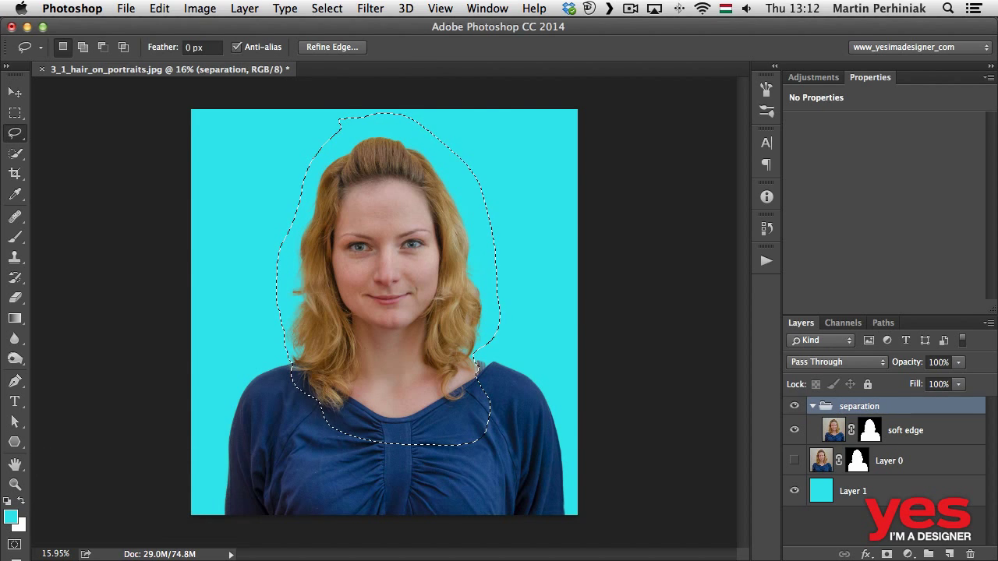
pyautogui.click(887, 554)
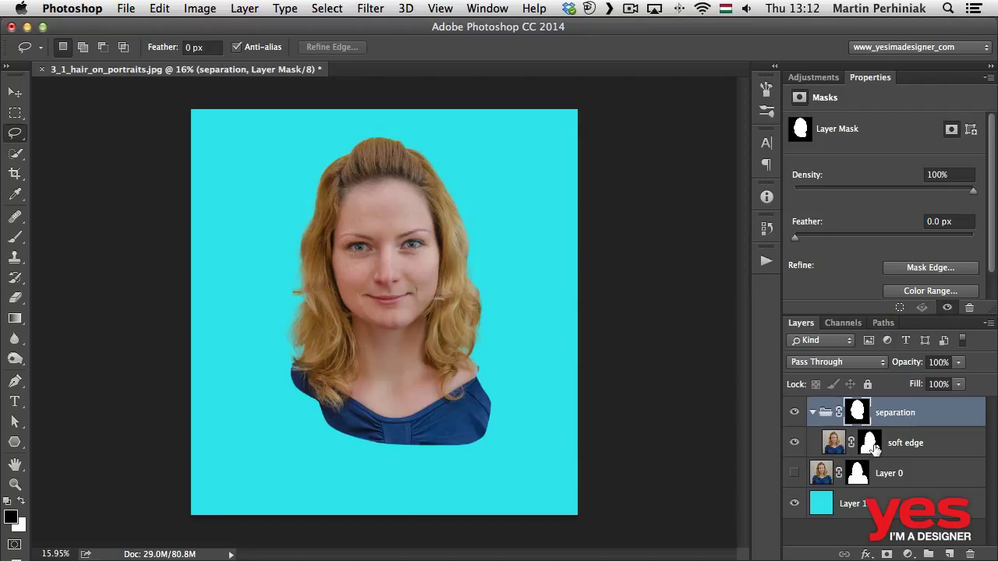
# Step: Show Layer 0 again and rename it 'hard edge'
pyautogui.click(795, 474)
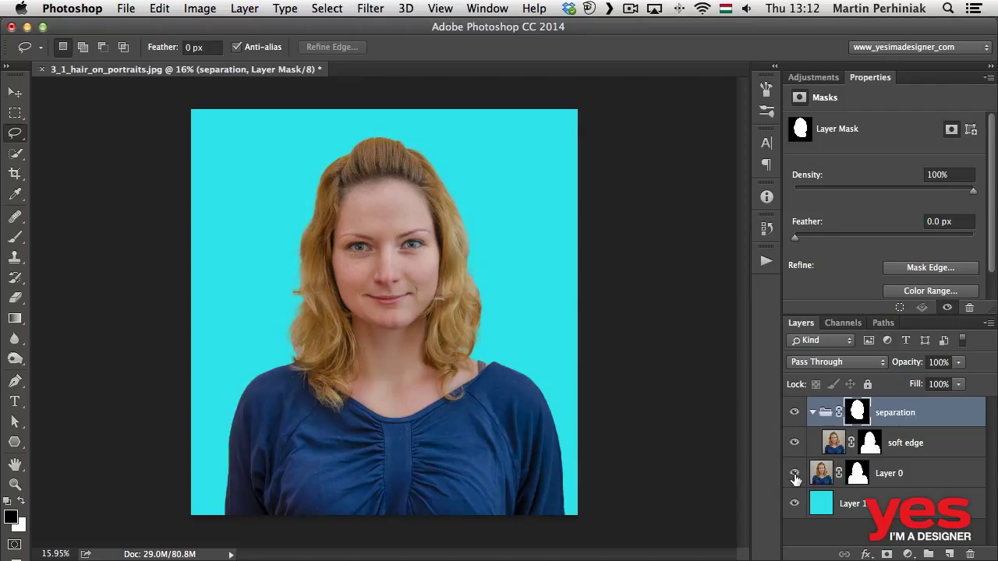
pyautogui.doubleClick(885, 474)
pyautogui.write('ha')
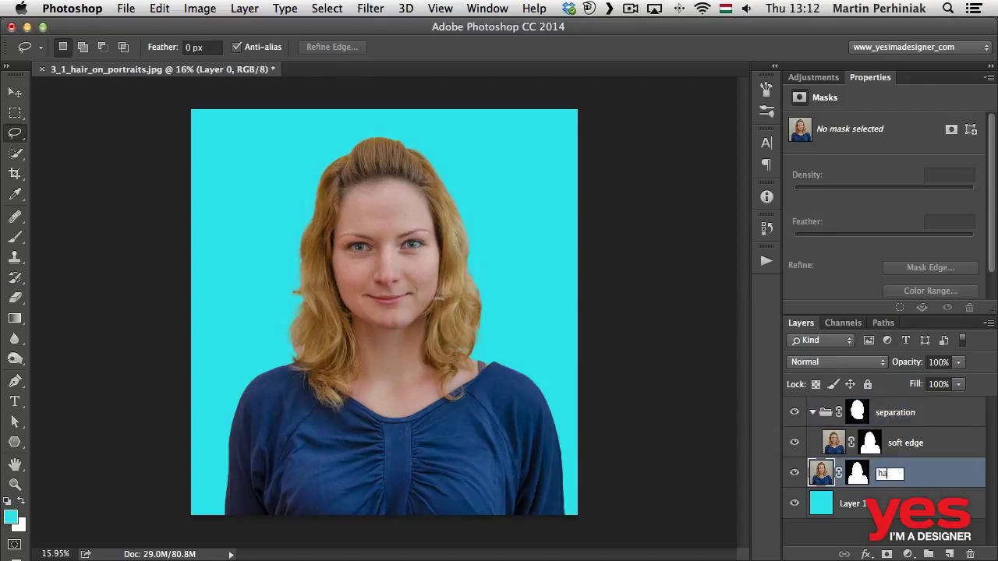
pyautogui.write('rd edge')
pyautogui.press('Return')
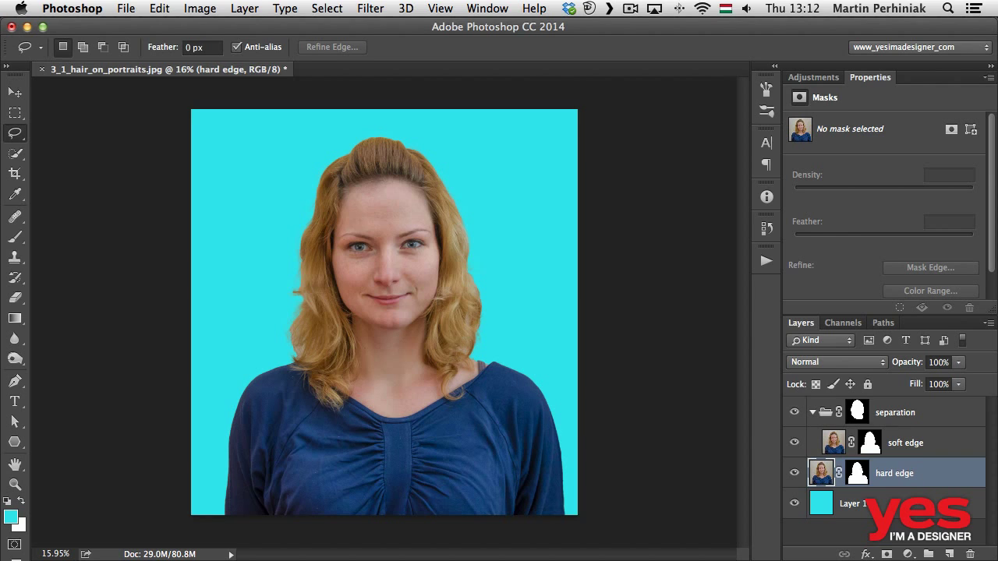
# Step: Check the right shoulder, target the hard edge mask, and lasso around the head and hair
pyautogui.moveTo(502, 384); pyautogui.dragTo(580, 378)
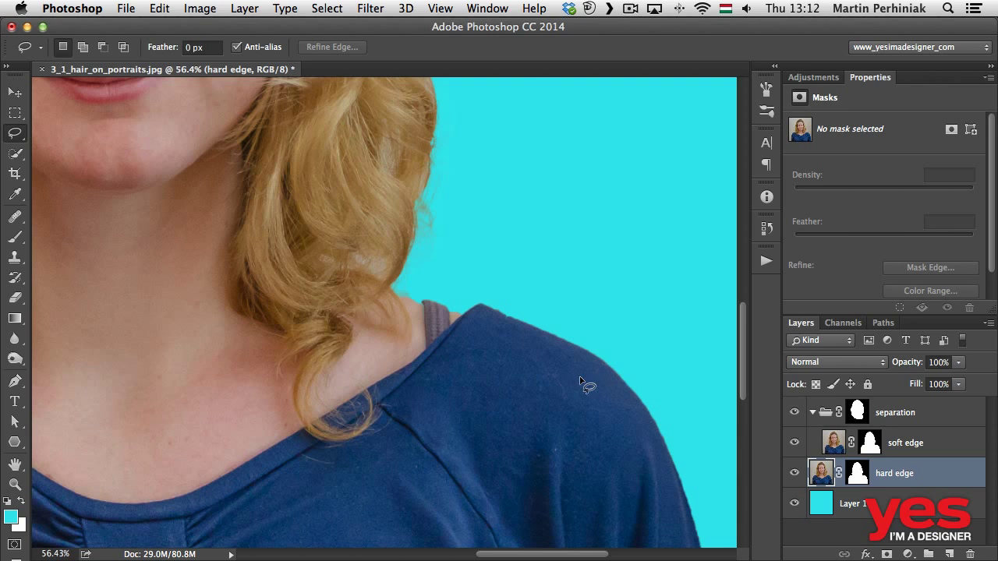
pyautogui.click(795, 473)
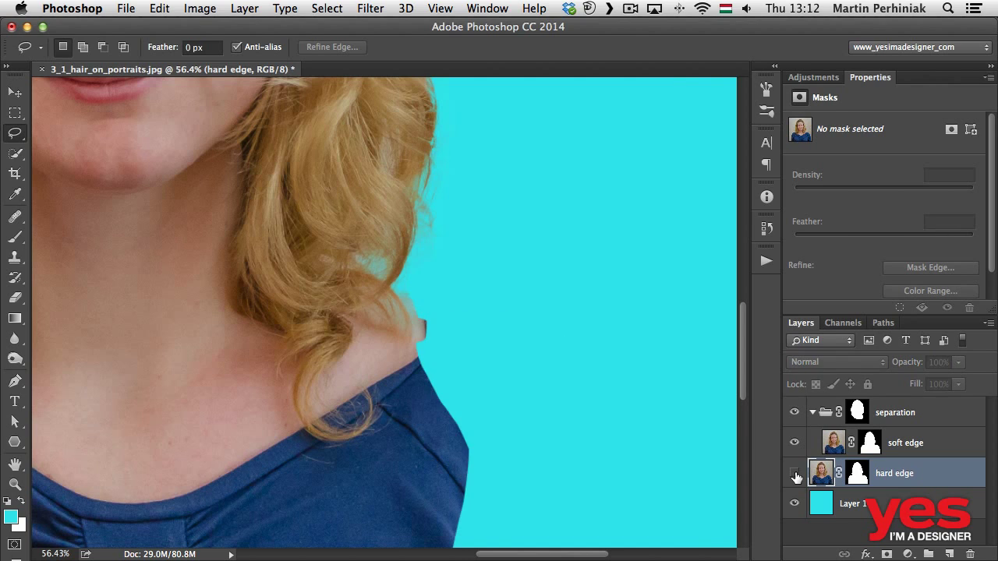
pyautogui.click(795, 475)
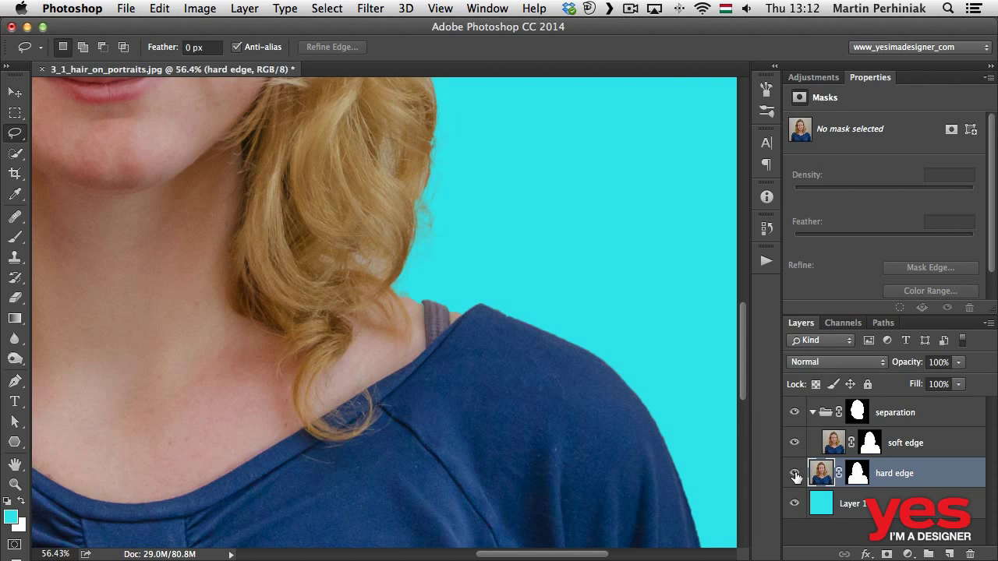
pyautogui.click(858, 473)
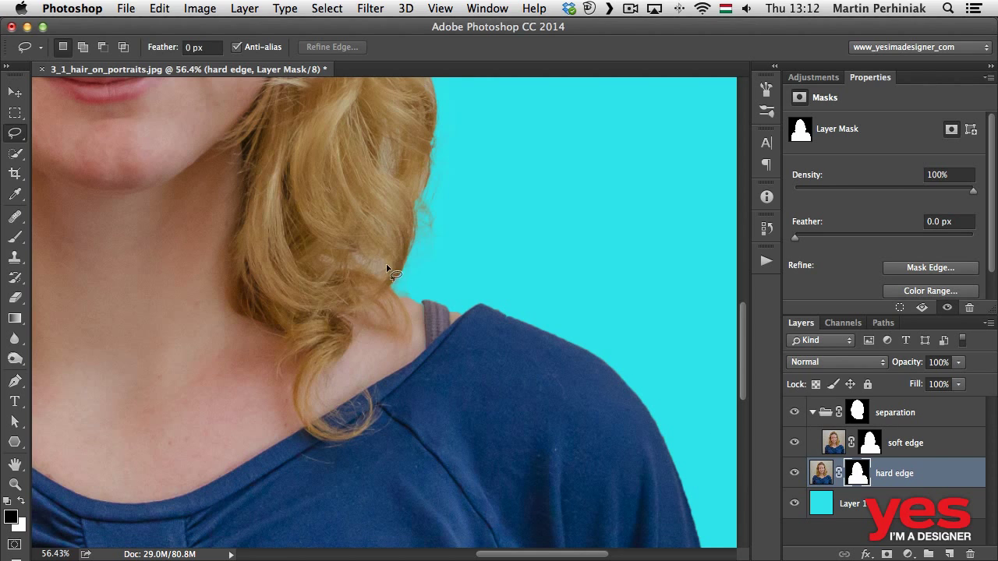
pyautogui.scroll(-3, 399, 225)
pyautogui.moveTo(363, 238); pyautogui.dragTo(475, 295)
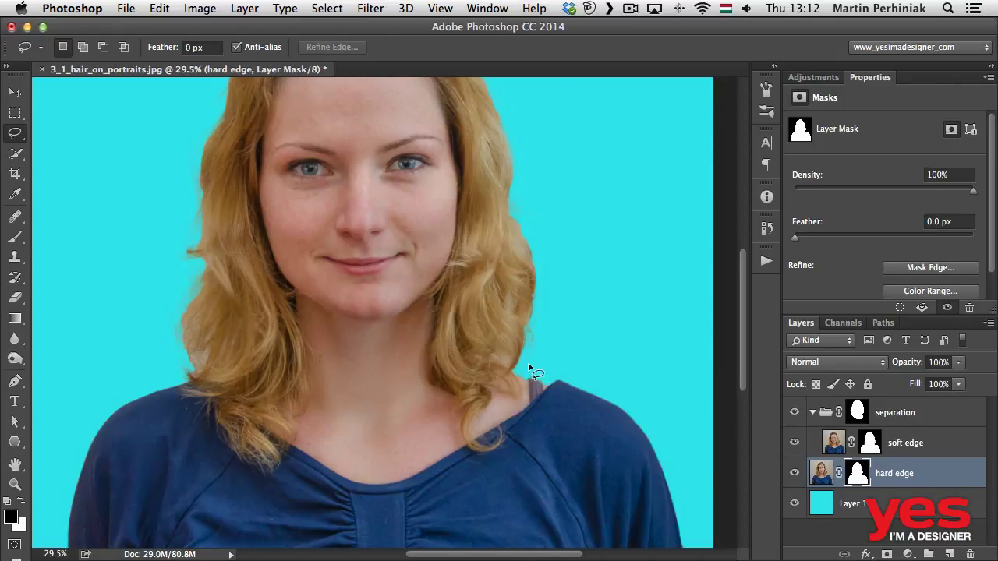
pyautogui.moveTo(527, 367)
pyautogui.mouseDown()
pyautogui.moveTo(512, 451)
pyautogui.moveTo(489, 475)
pyautogui.moveTo(401, 501)
pyautogui.moveTo(257, 488)
pyautogui.moveTo(209, 452)
pyautogui.moveTo(181, 404)
pyautogui.moveTo(188, 386)
pyautogui.moveTo(157, 279)
pyautogui.moveTo(177, 165)
pyautogui.mouseUp()
pyautogui.scroll(-3, 375, 232)
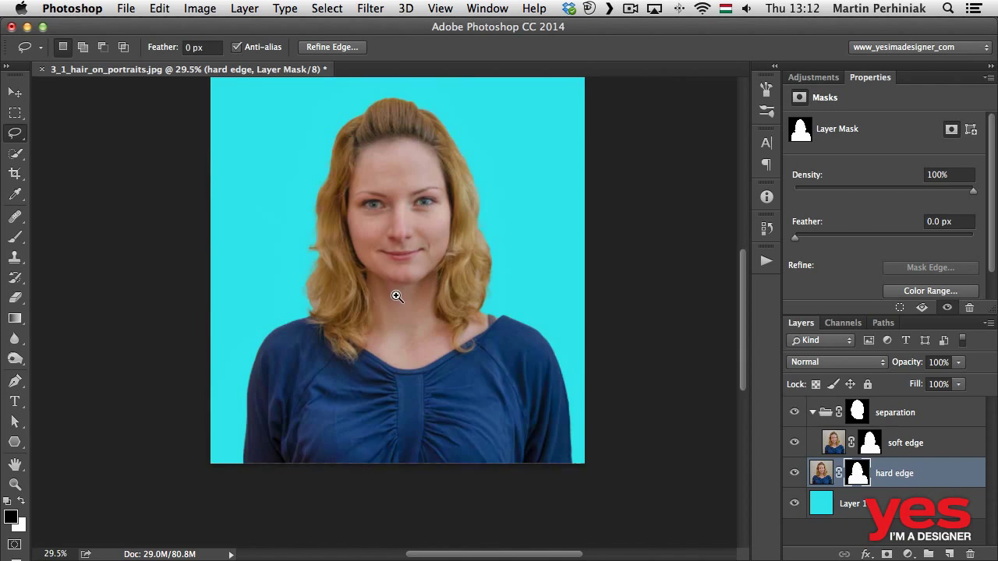
pyautogui.press('shift')
# Step: Extend the head selection, fill it black on the hard edge mask, and deselect
pyautogui.moveTo(472, 355)
pyautogui.mouseDown()
pyautogui.moveTo(478, 257)
pyautogui.moveTo(469, 192)
pyautogui.moveTo(447, 156)
pyautogui.moveTo(396, 120)
pyautogui.moveTo(327, 142)
pyautogui.moveTo(289, 279)
pyautogui.mouseUp()
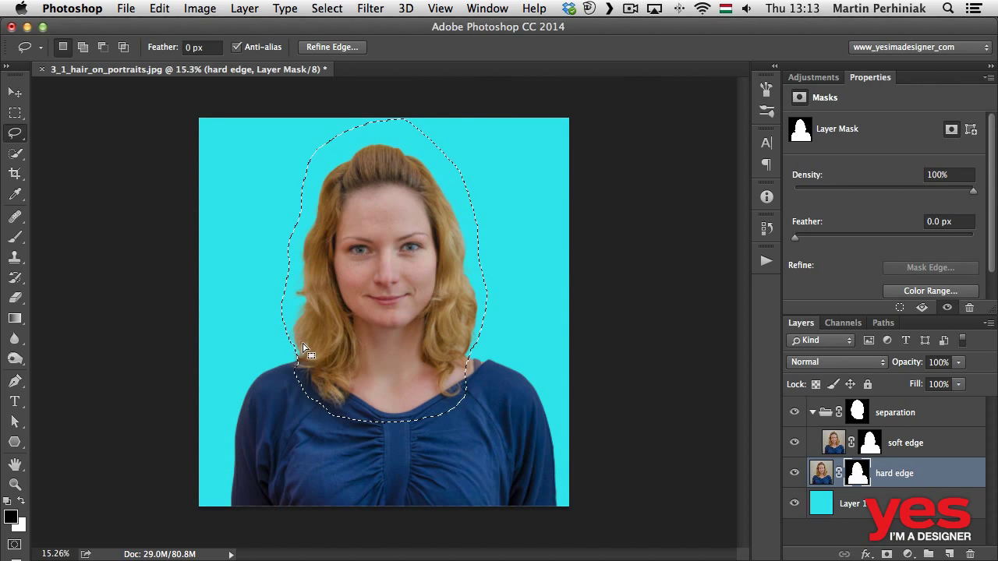
pyautogui.press('shift')
pyautogui.hotkey('alt', 'BackSpace')
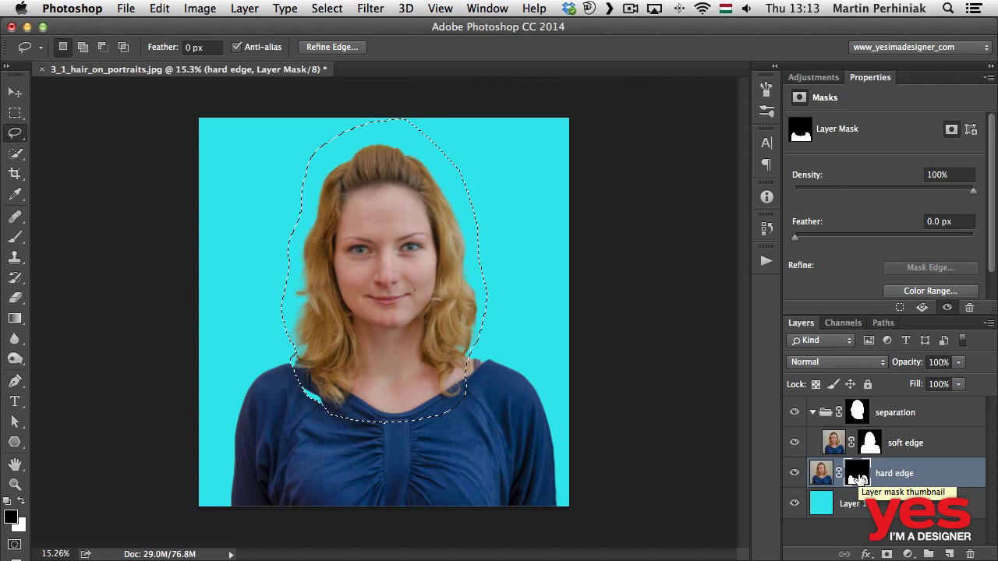
pyautogui.hotkey('ctrl', 'BackSpace')
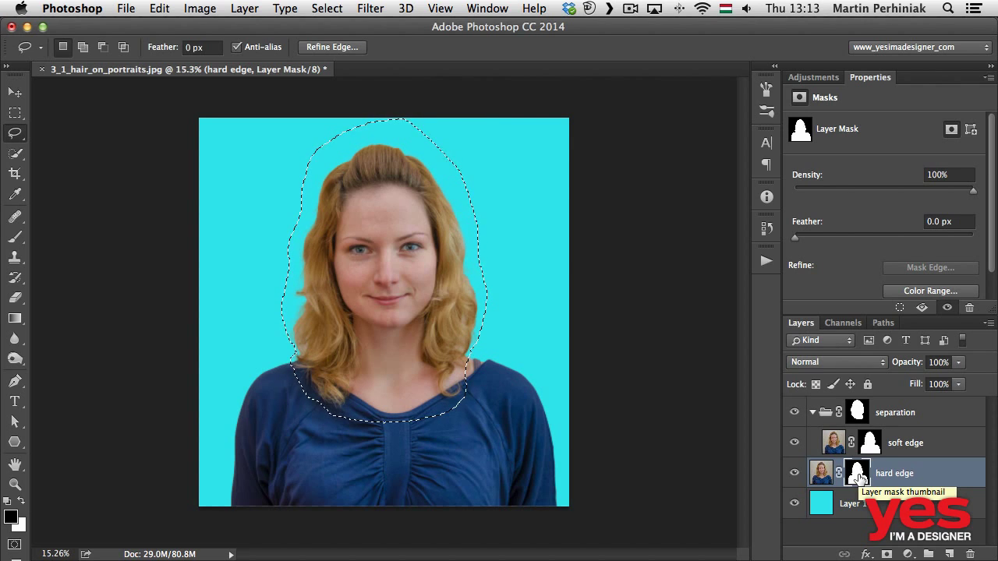
pyautogui.hotkey('ctrl', 'z')
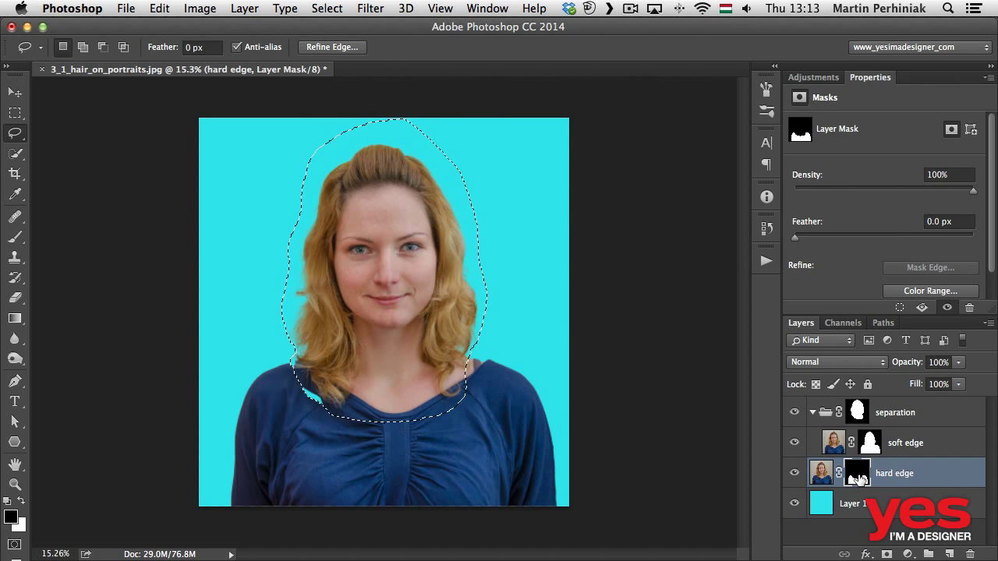
pyautogui.hotkey('ctrl', 'd')
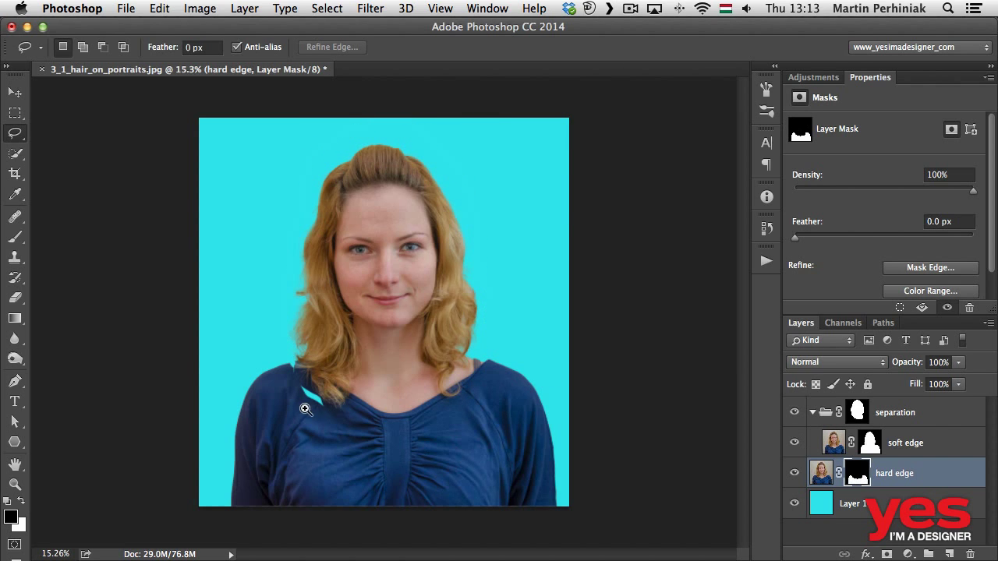
pyautogui.moveTo(304, 408); pyautogui.dragTo(407, 403)
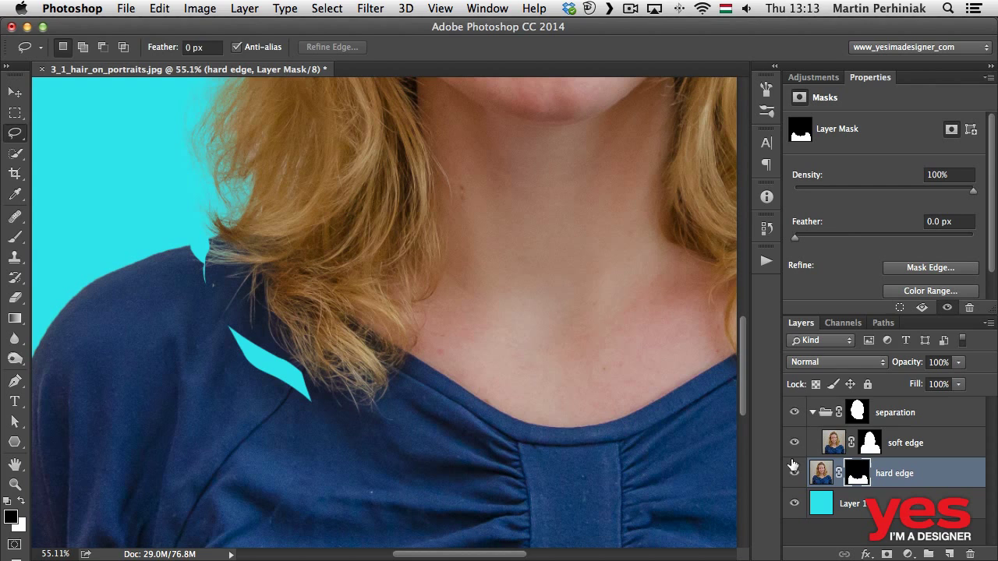
# Step: Brush white onto the hard edge mask to fill the cyan wedge at the left shoulder
pyautogui.press('b')
pyautogui.press('x')
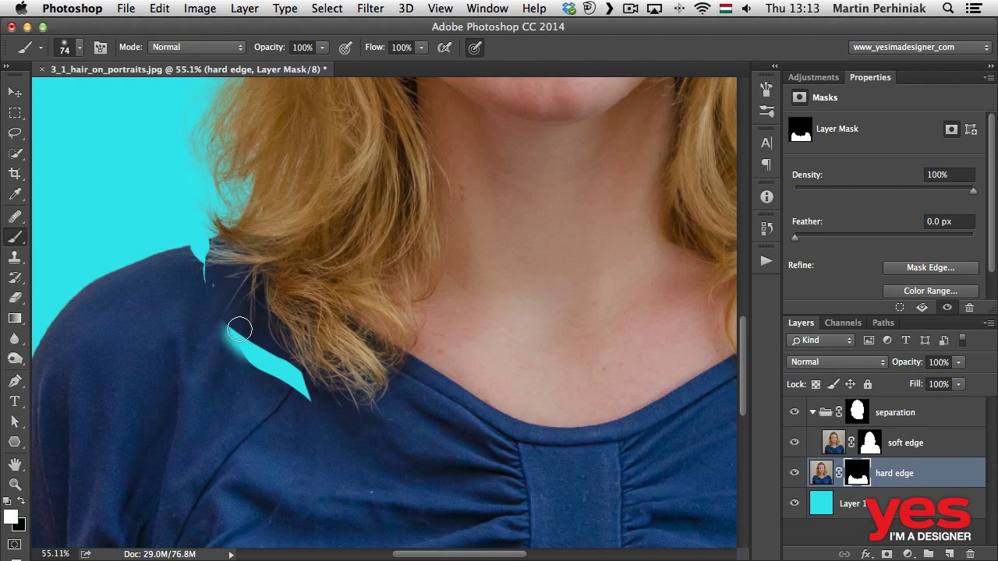
pyautogui.moveTo(239, 330)
pyautogui.mouseDown()
pyautogui.moveTo(250, 364)
pyautogui.moveTo(289, 367)
pyautogui.moveTo(303, 390)
pyautogui.mouseUp()
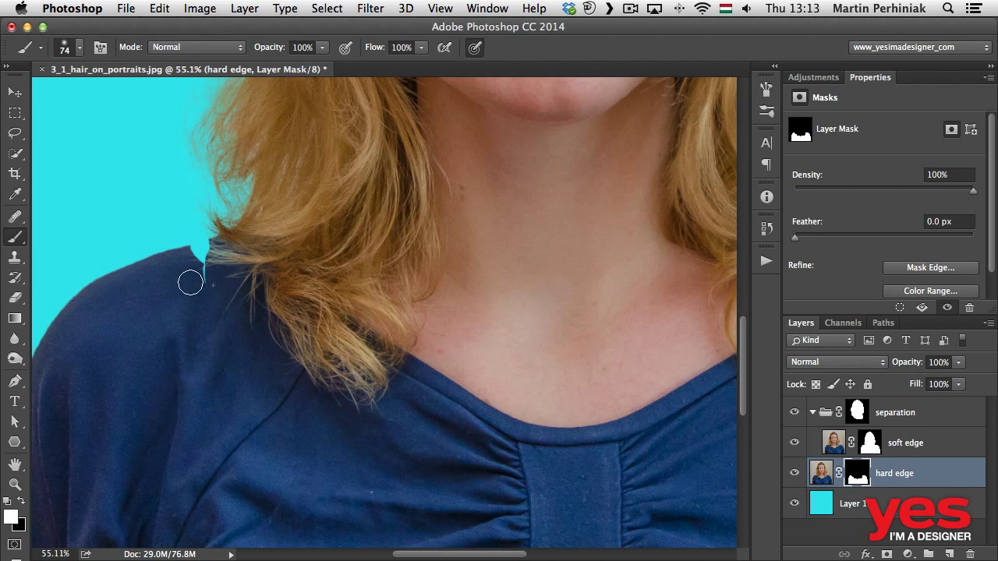
pyautogui.moveTo(194, 276)
pyautogui.mouseDown()
pyautogui.moveTo(185, 281)
pyautogui.moveTo(210, 262)
pyautogui.moveTo(202, 252)
pyautogui.mouseUp()
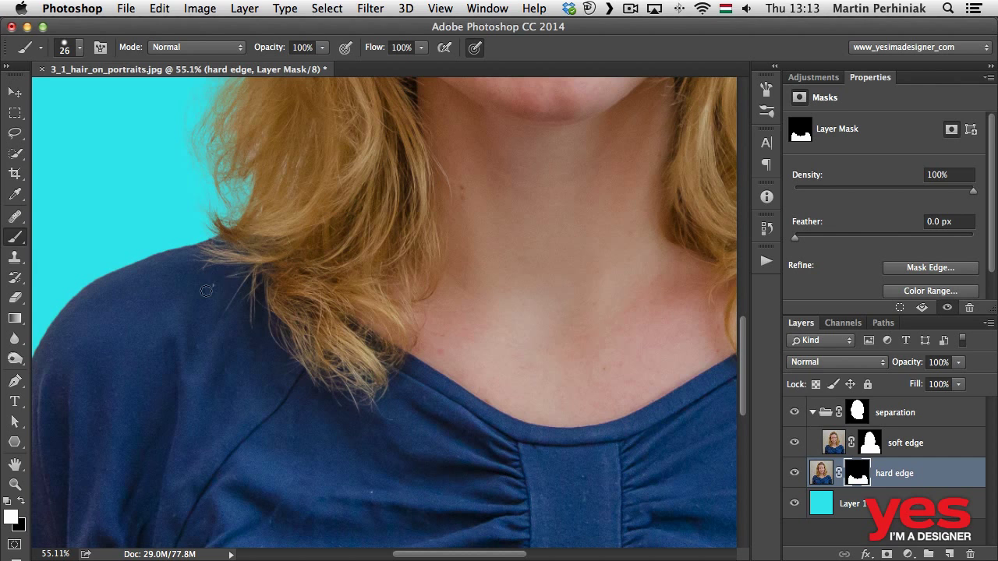
pyautogui.scroll(-5, 222, 286)
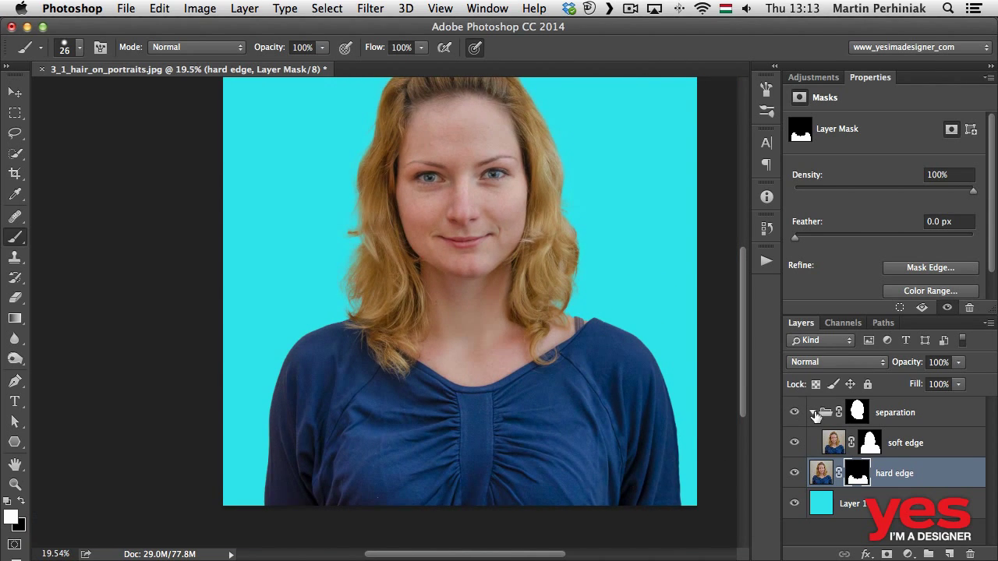
pyautogui.click(796, 414)
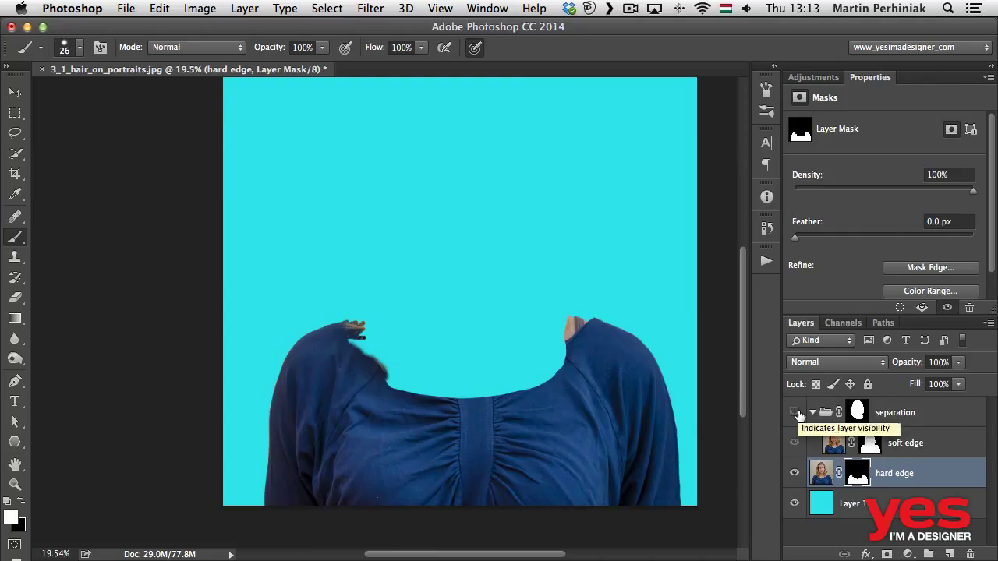
pyautogui.click(796, 413)
pyautogui.click(796, 413)
pyautogui.click(797, 413)
pyautogui.click(796, 413)
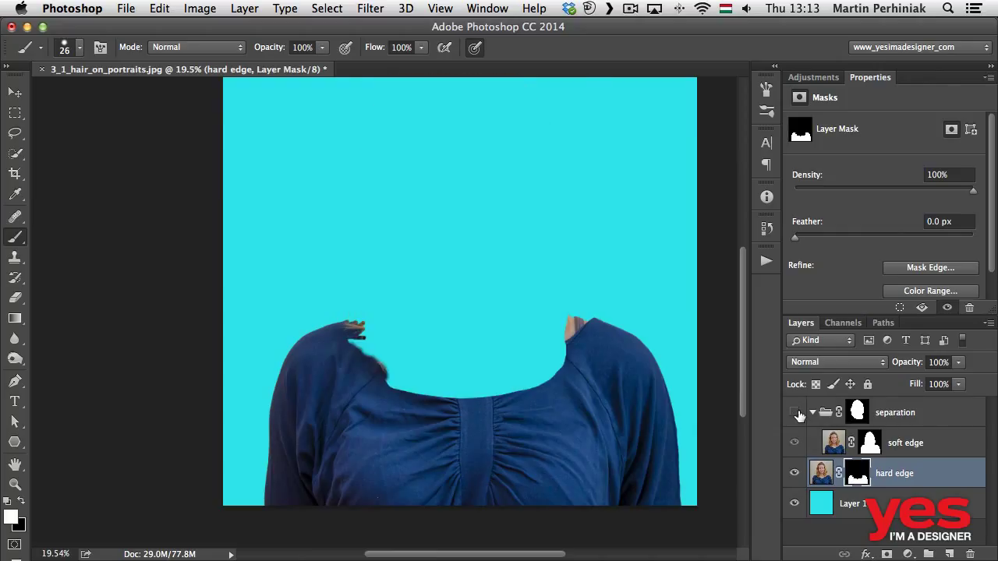
pyautogui.click(797, 413)
pyautogui.click(795, 413)
pyautogui.click(796, 473)
pyautogui.click(795, 474)
pyautogui.click(794, 412)
pyautogui.click(796, 474)
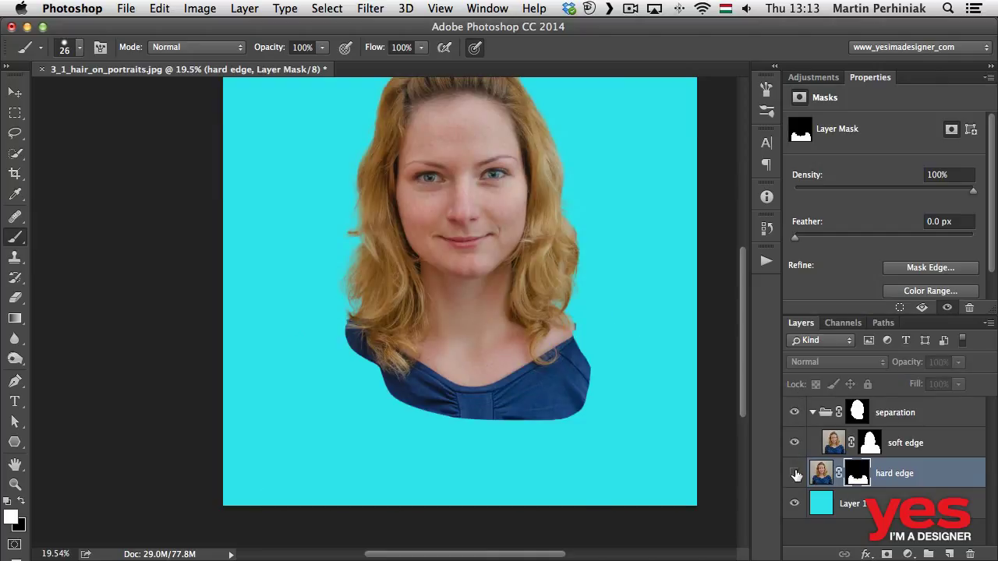
pyautogui.click(796, 473)
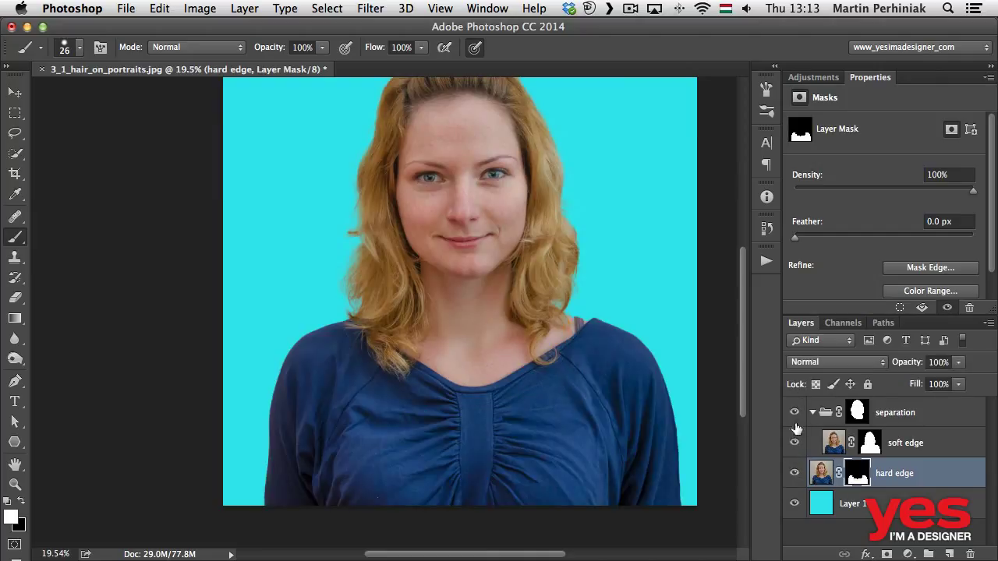
# Step: Rename Layer 1 to 'back' and fit the whole image in the window
pyautogui.doubleClick(856, 505)
pyautogui.write('back')
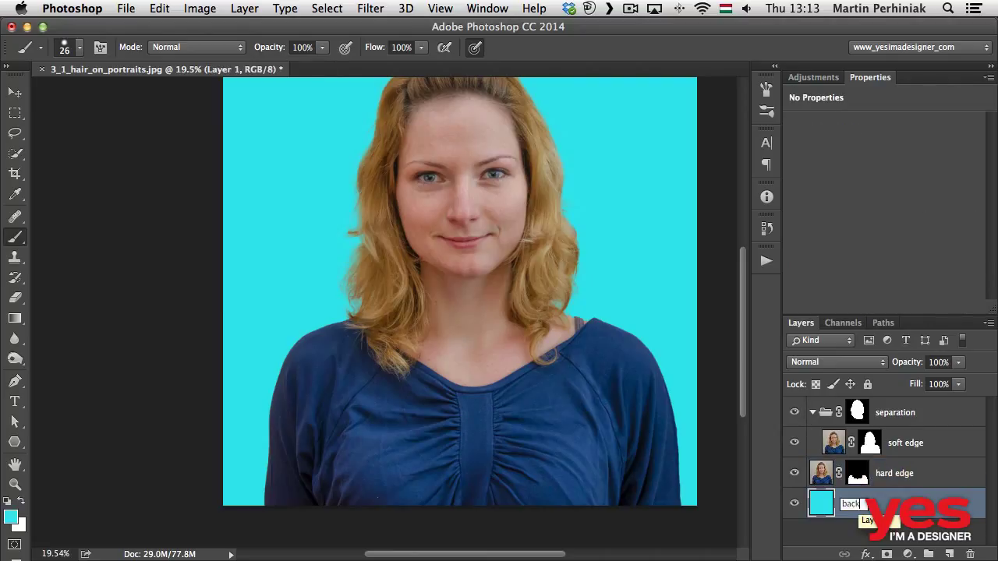
pyautogui.press('Return')
pyautogui.press('super+minus')
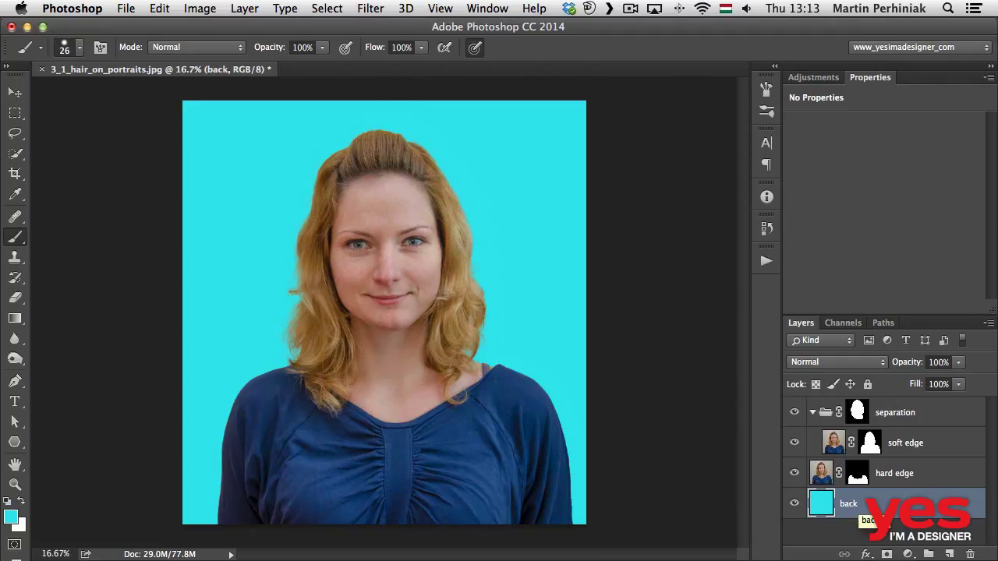
pyautogui.scroll(1, 384, 312)
# Step: Make the hard edge layer active and inspect the shoulder edge and face up close
pyautogui.press('v')
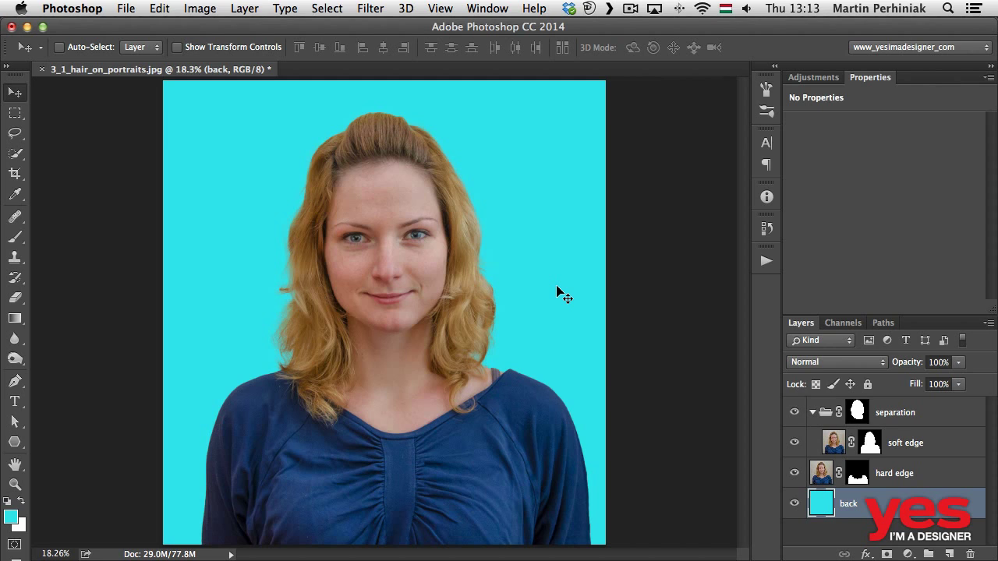
pyautogui.click(920, 475)
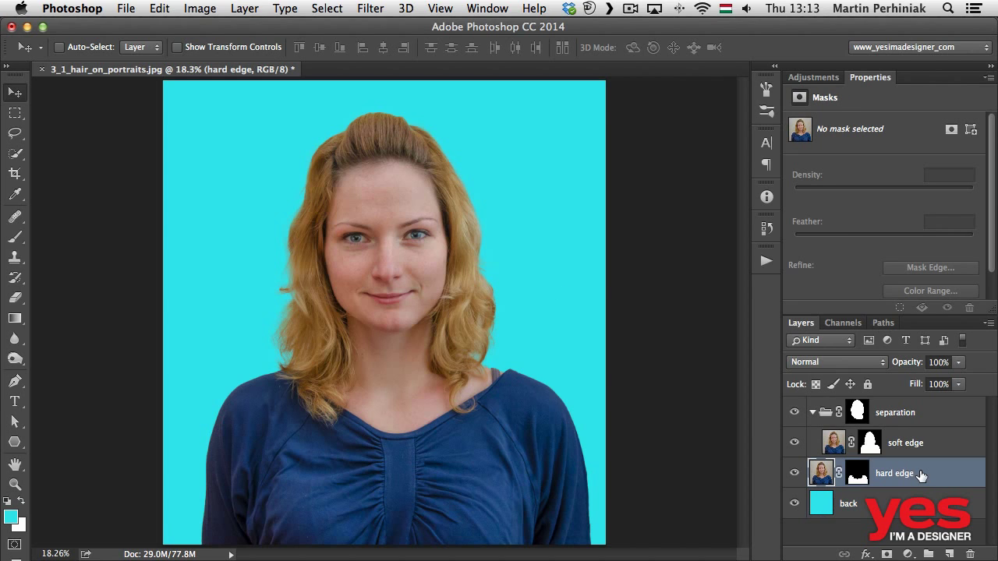
pyautogui.scroll(6, 580, 375)
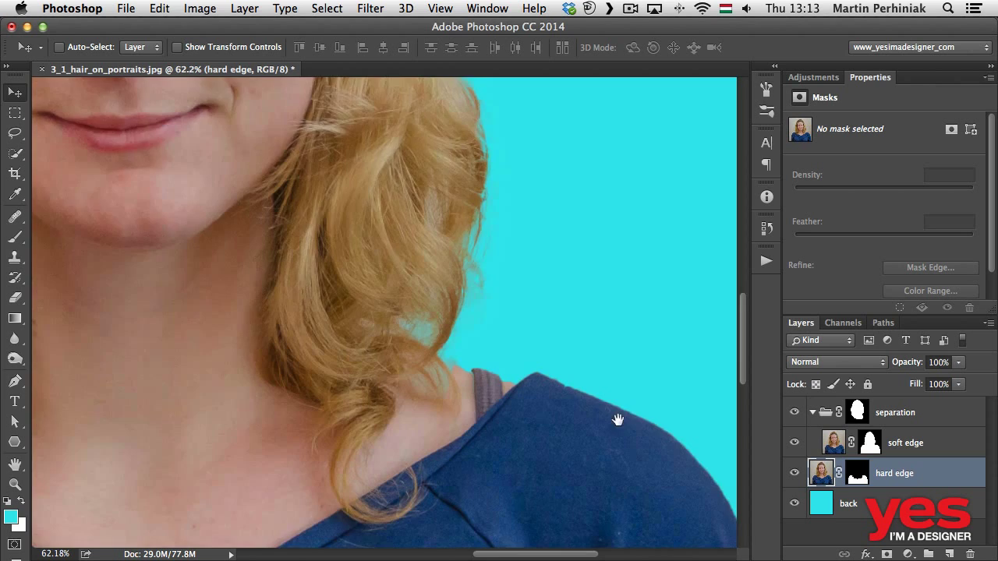
pyautogui.moveTo(616, 416); pyautogui.dragTo(398, 156)
pyautogui.scroll(-2, 382, 172)
pyautogui.scroll(-3, 367, 265)
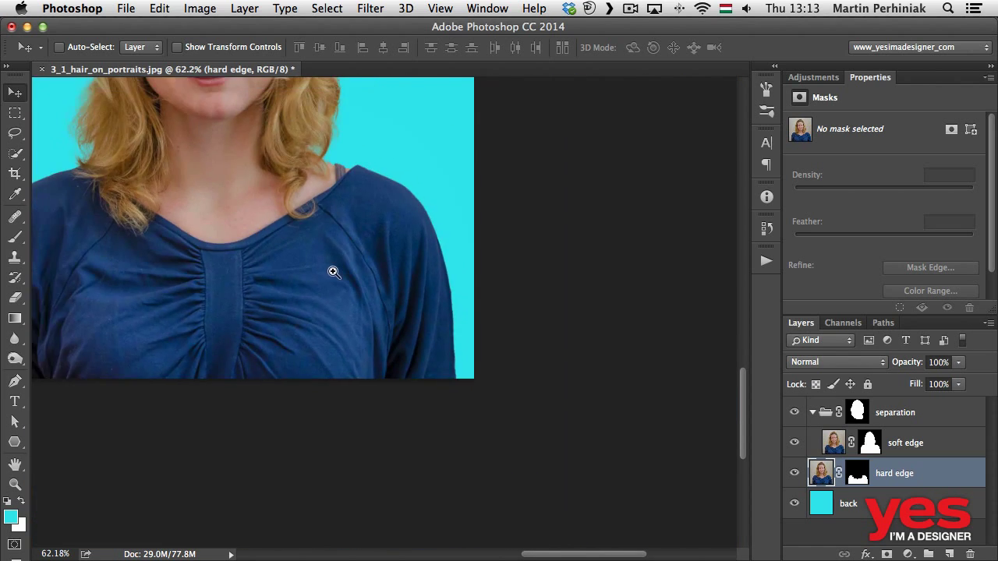
pyautogui.moveTo(320, 170); pyautogui.dragTo(463, 327)
pyautogui.scroll(-1, 480, 281)
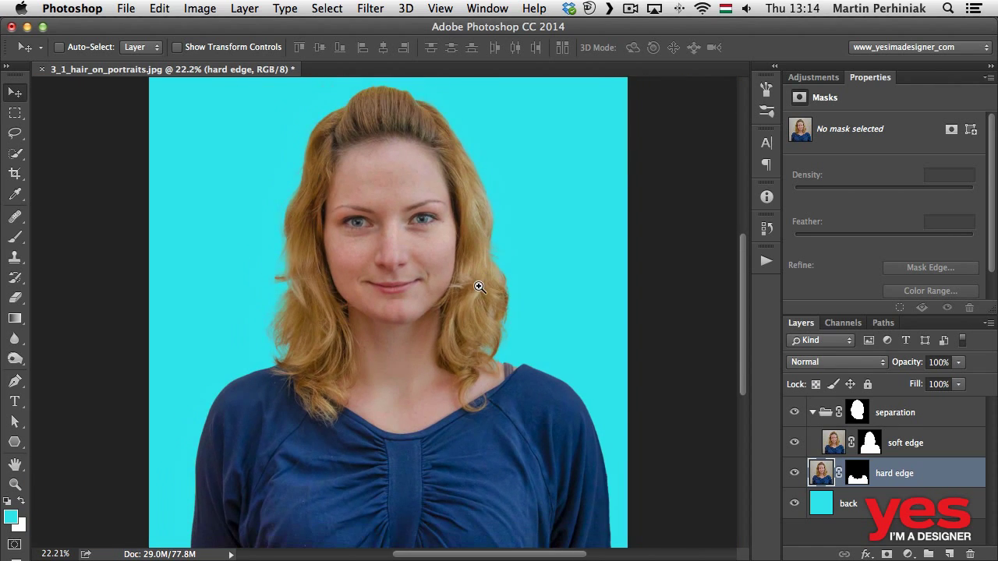
pyautogui.scroll(-1, 489, 282)
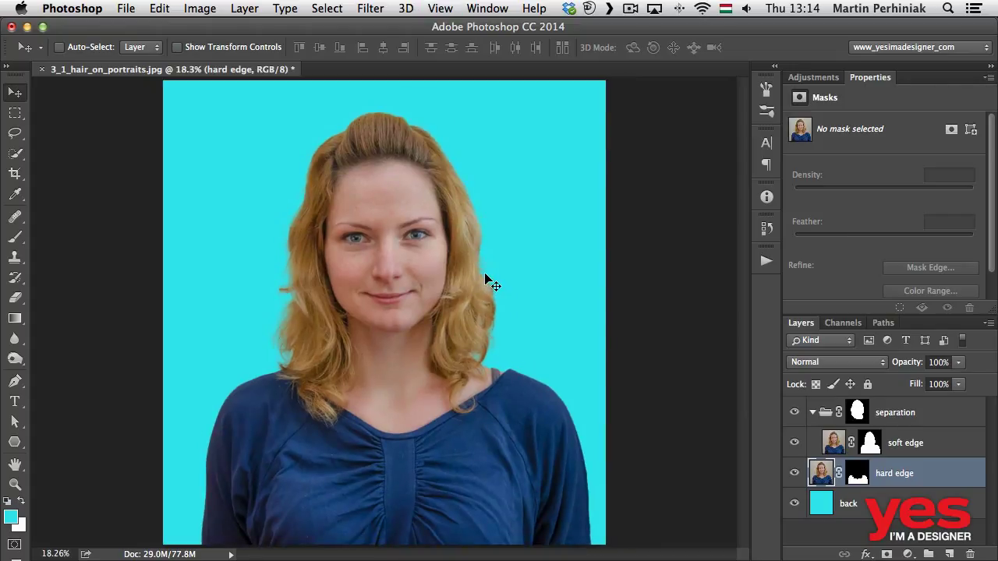